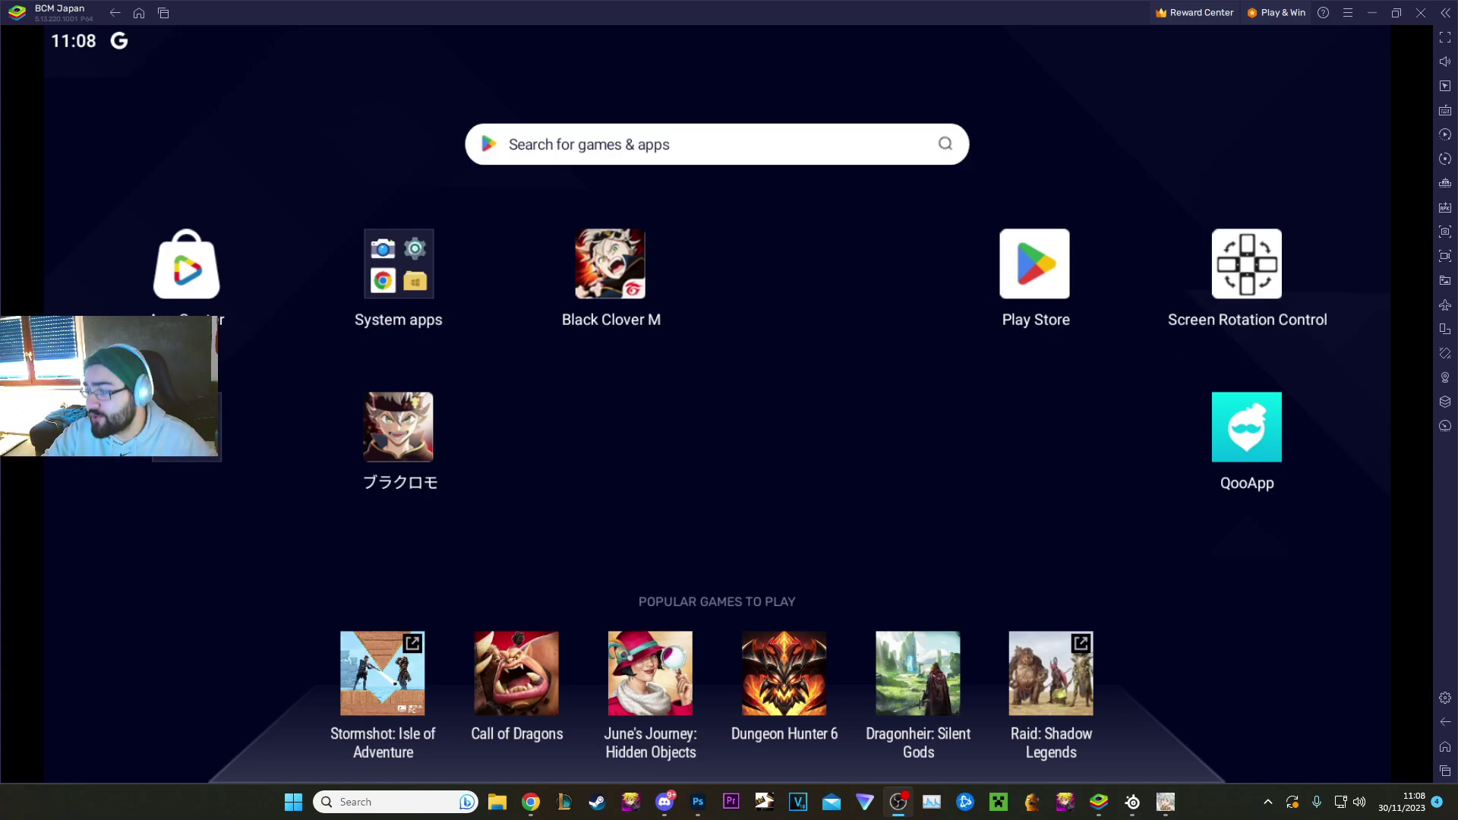
- Switch to Chrome to view the BlueStacks 5 download page, and return to the BlueStacks emulator
{"action": "key", "text": "alt+Tab"}
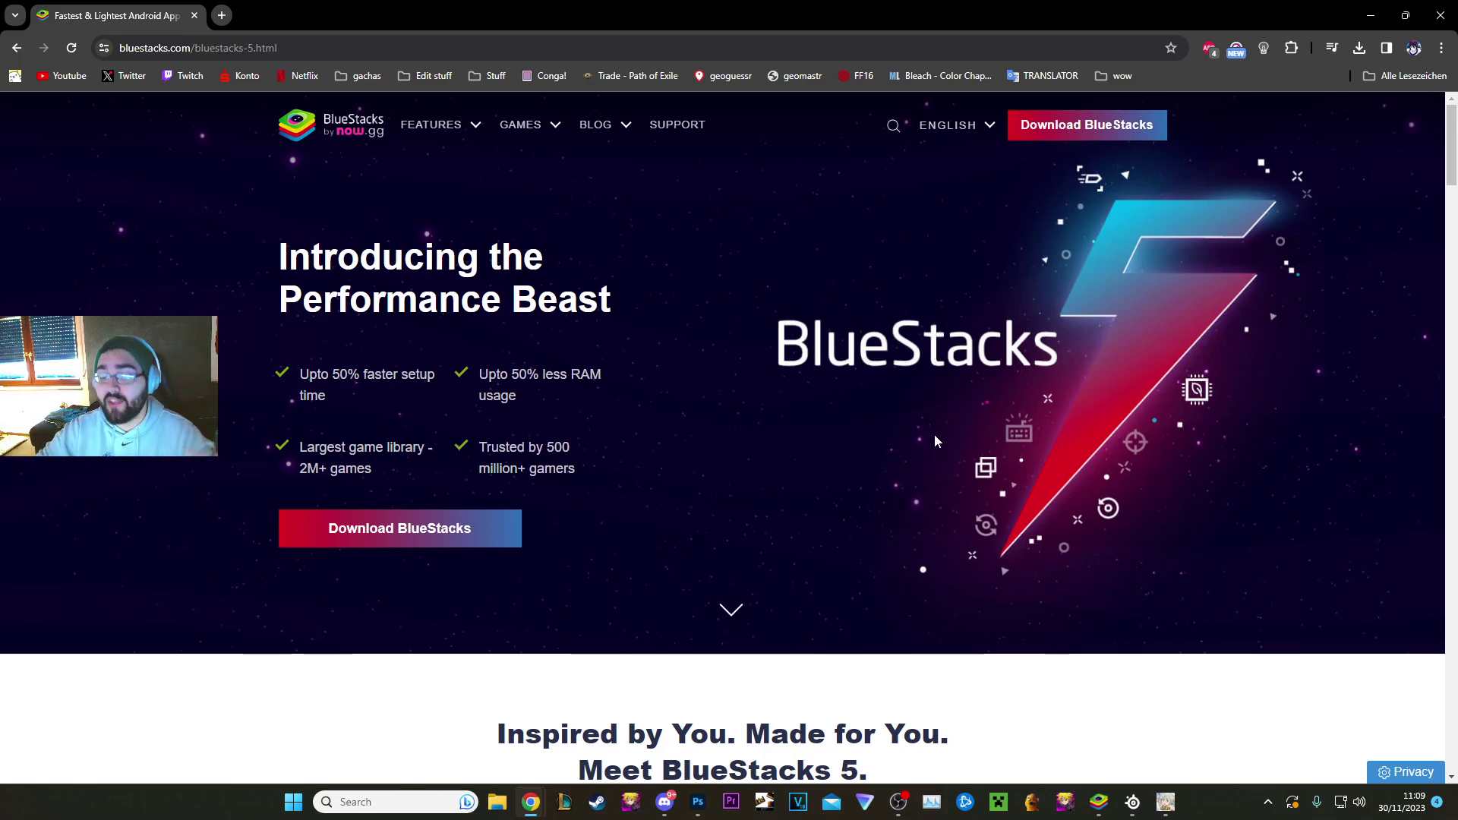
{"action": "left_click", "coordinate": [1099, 802]}
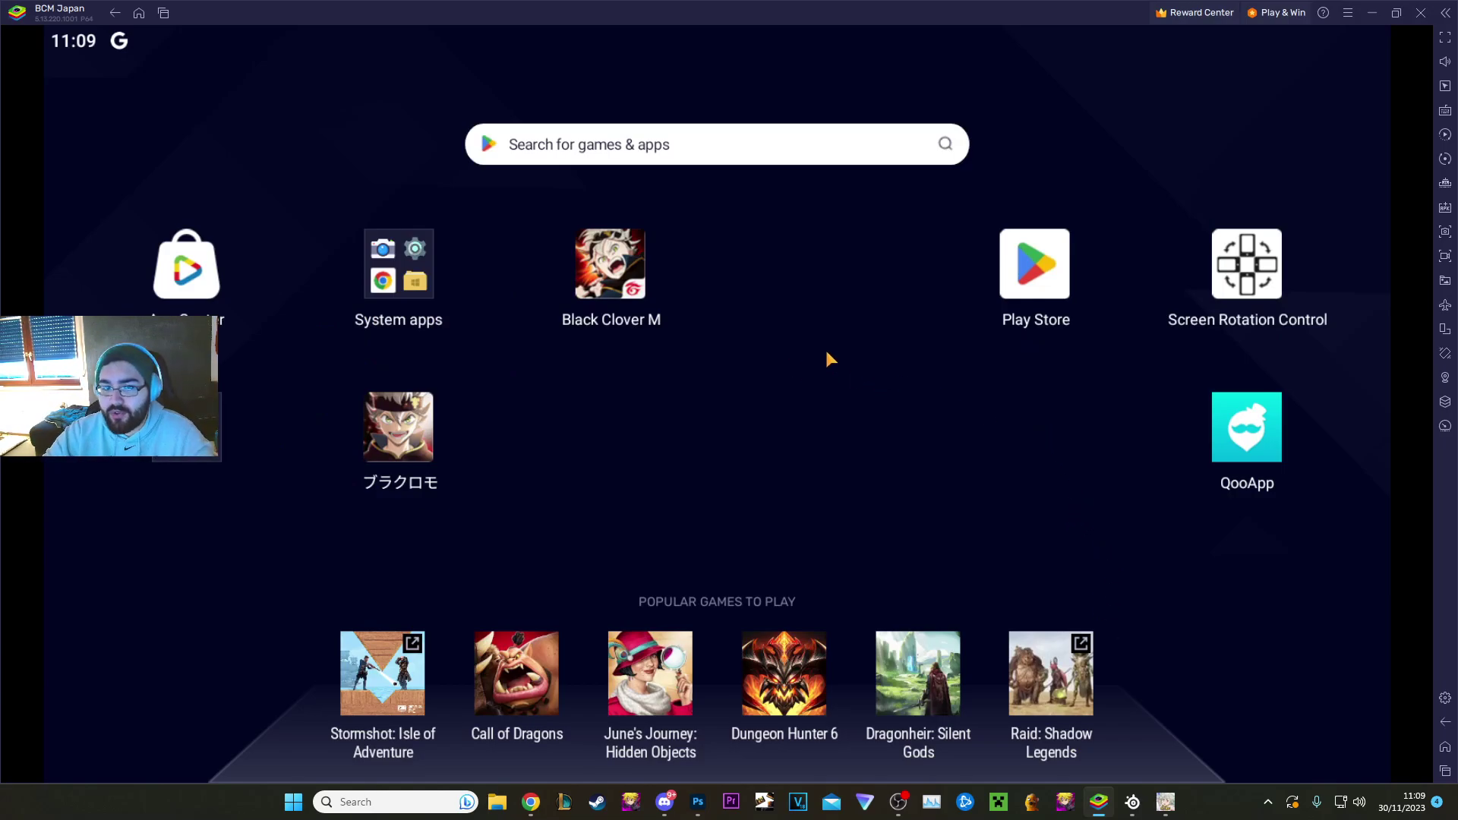
- View the System apps folder on the home screen and open the Play Store
{"action": "left_click", "coordinate": [393, 273]}
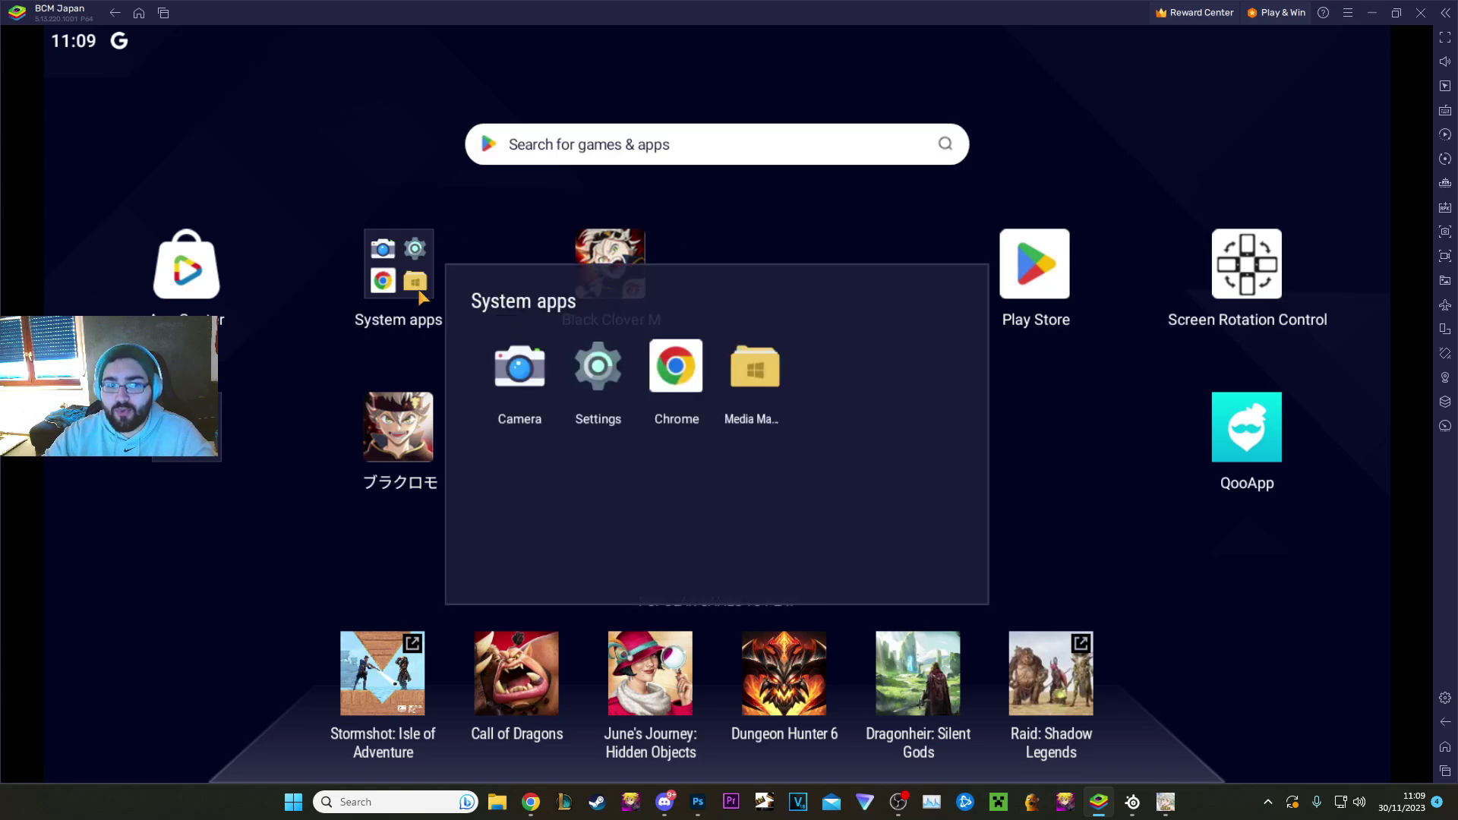
{"action": "left_click", "coordinate": [1015, 283]}
{"action": "left_click", "coordinate": [1017, 280]}
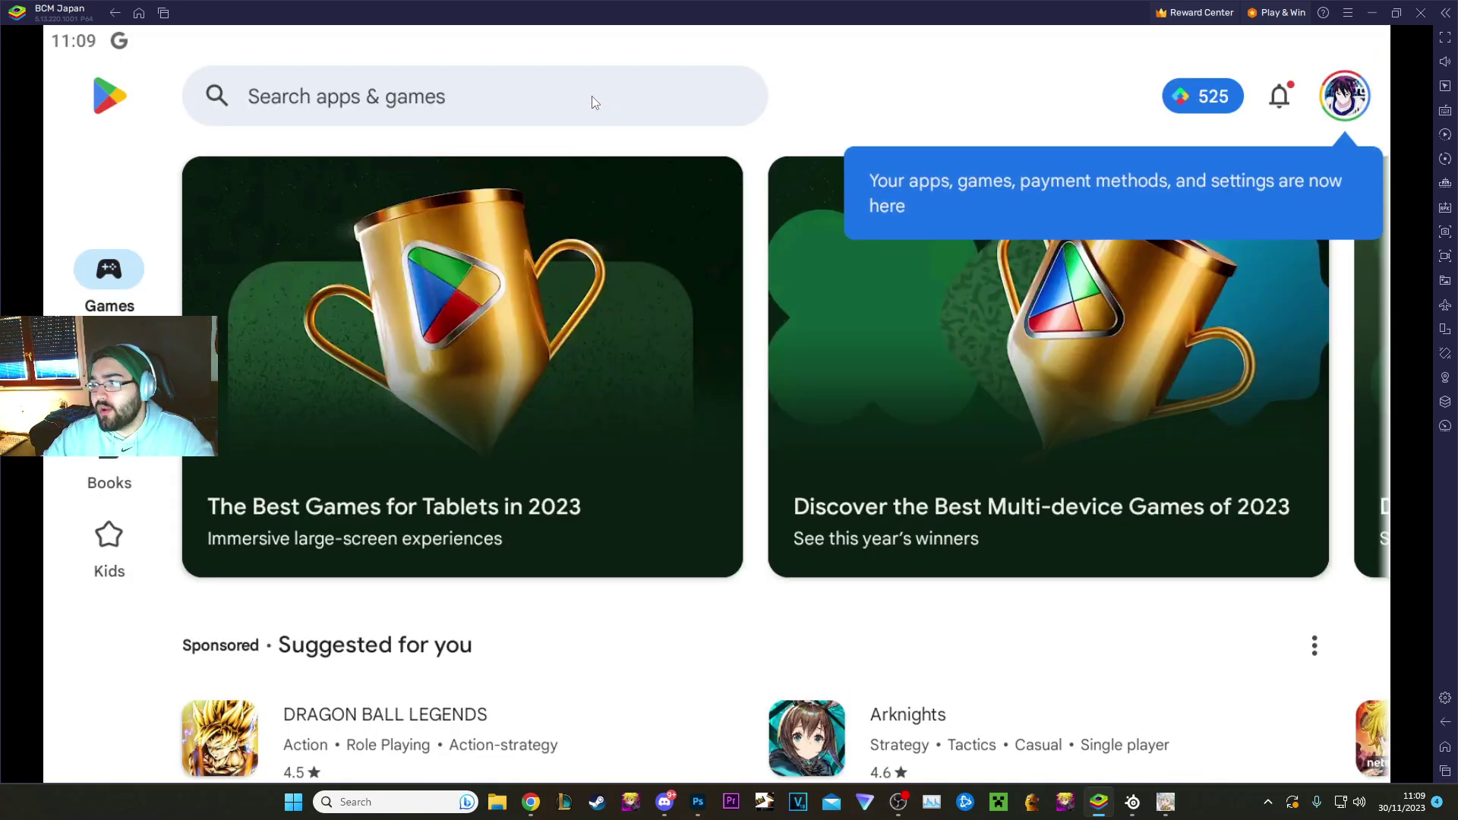
- Search the Play Store for "black clover", view the Black Clover M page, and return to the home screen
{"action": "left_click", "coordinate": [593, 100]}
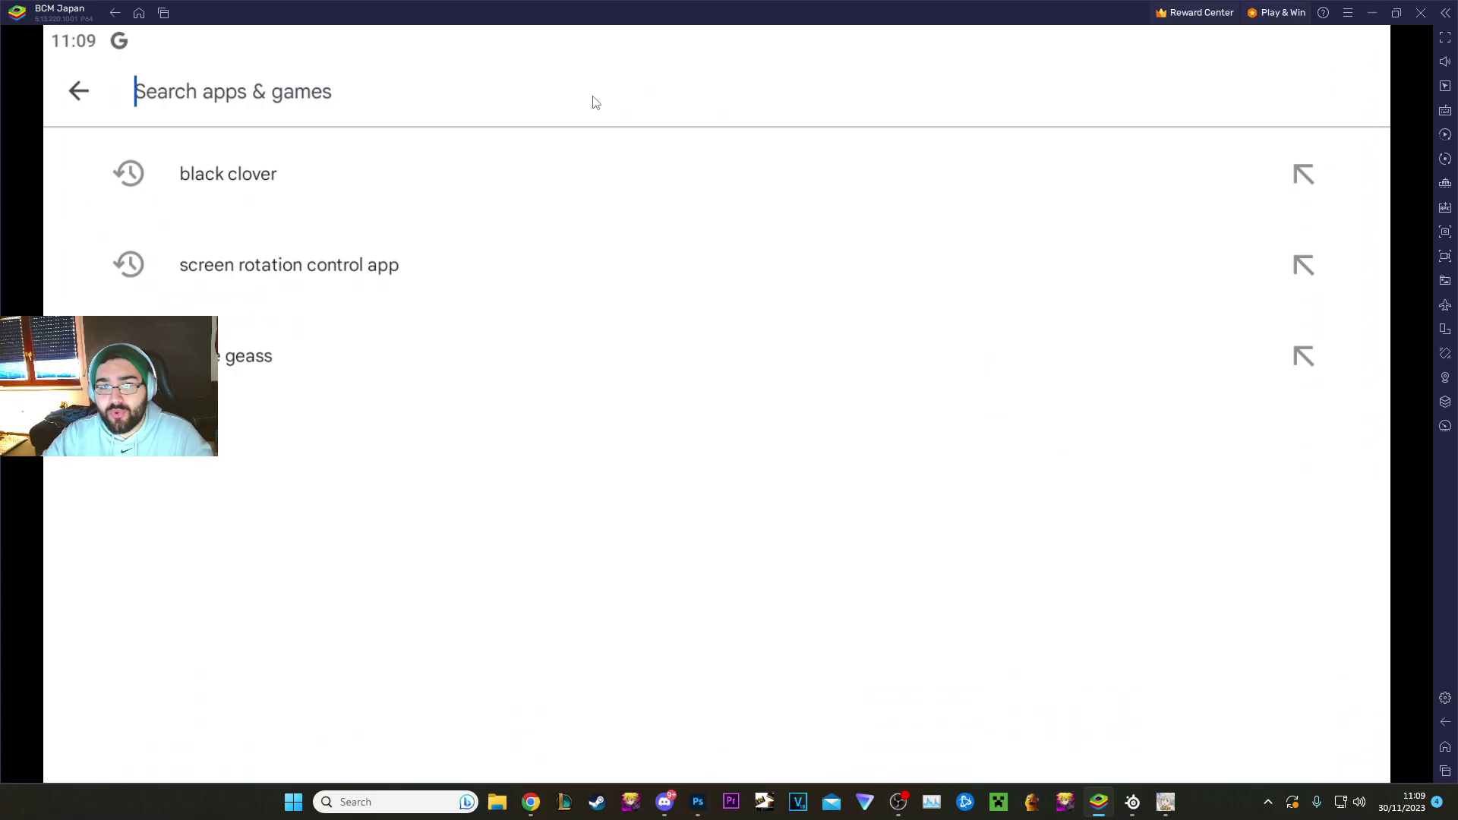
{"action": "left_click", "coordinate": [368, 190]}
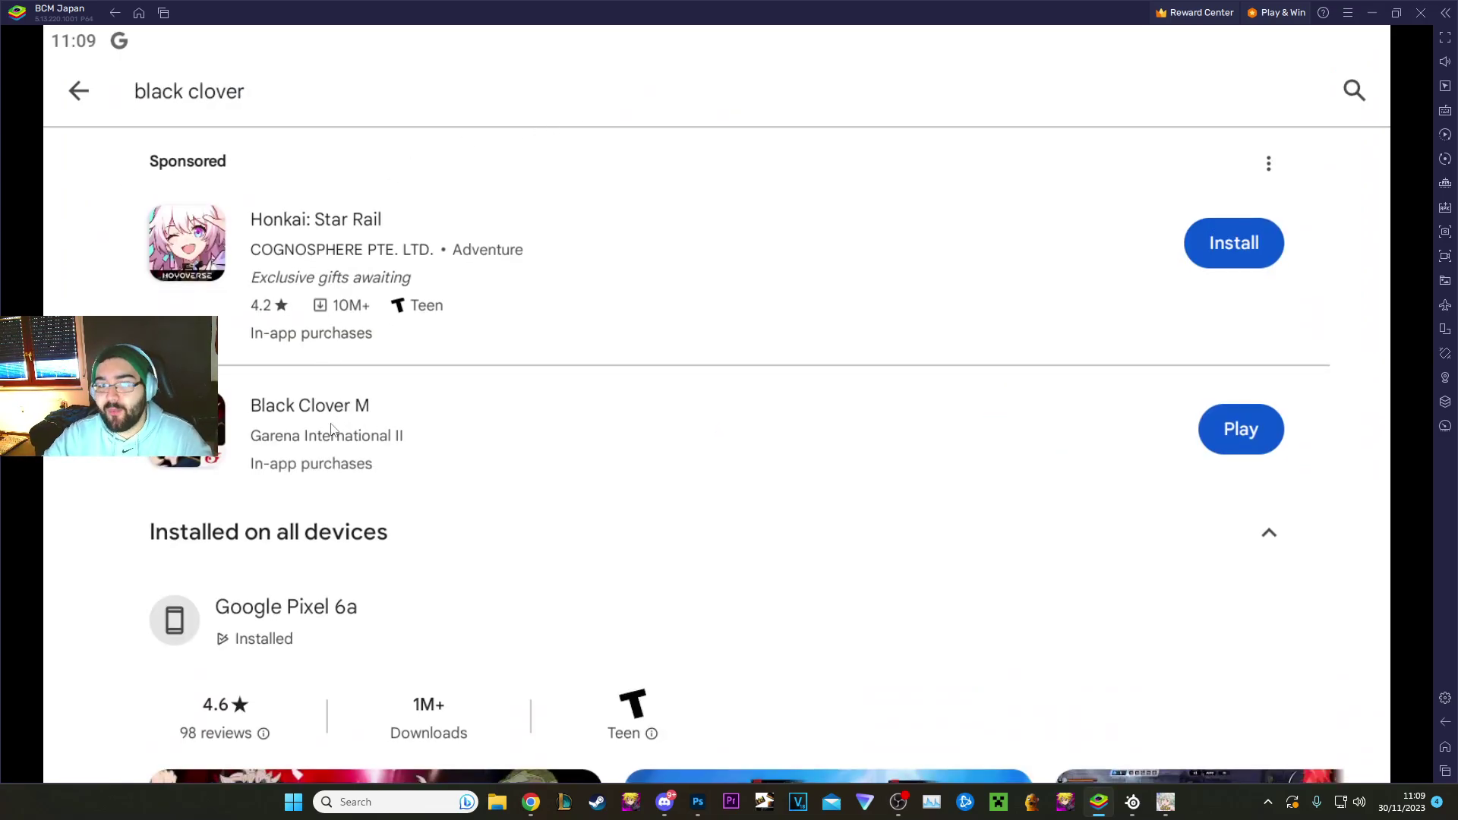
{"action": "left_click", "coordinate": [335, 414]}
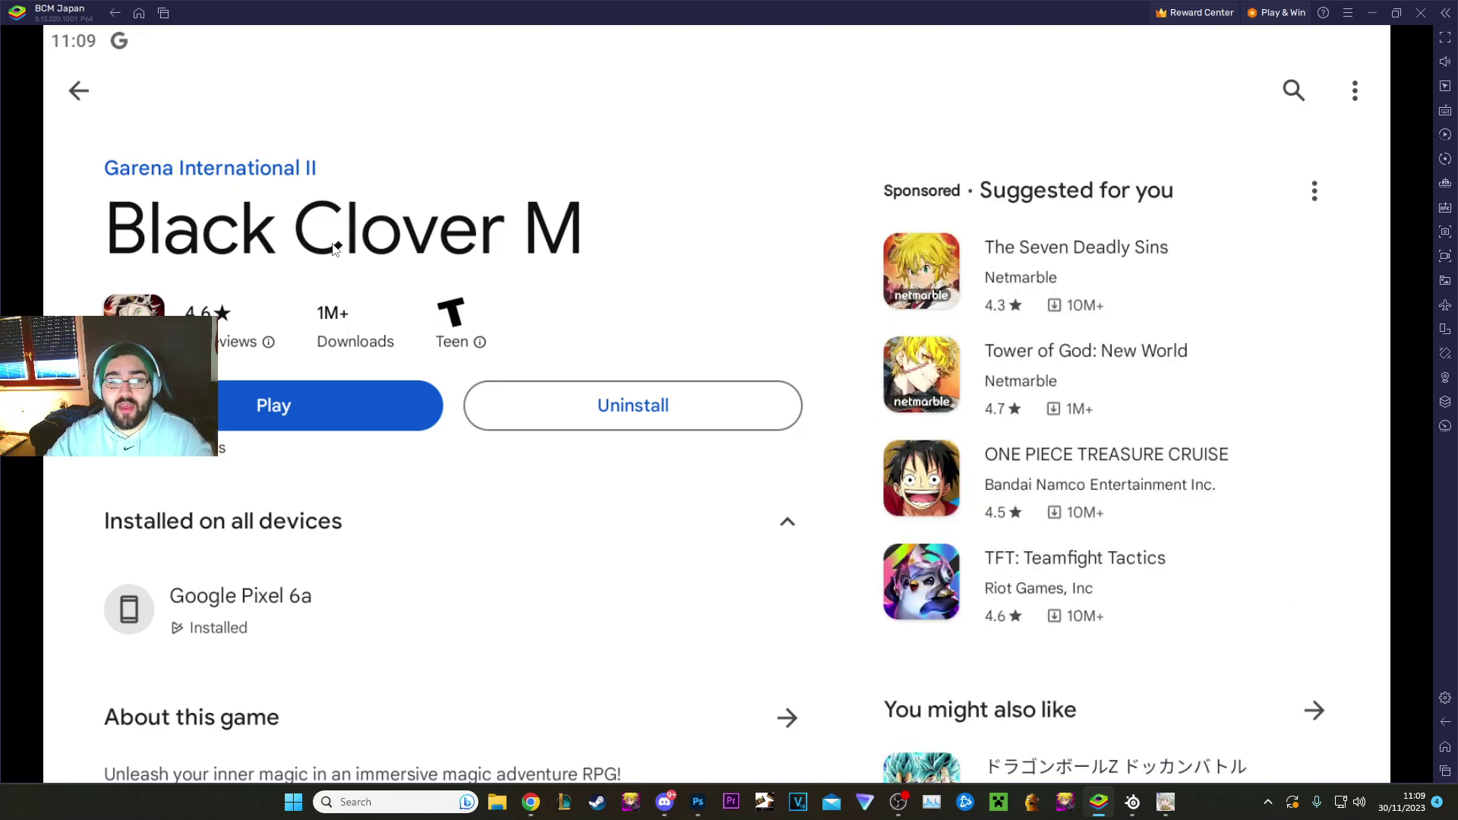
{"action": "left_click", "coordinate": [79, 90]}
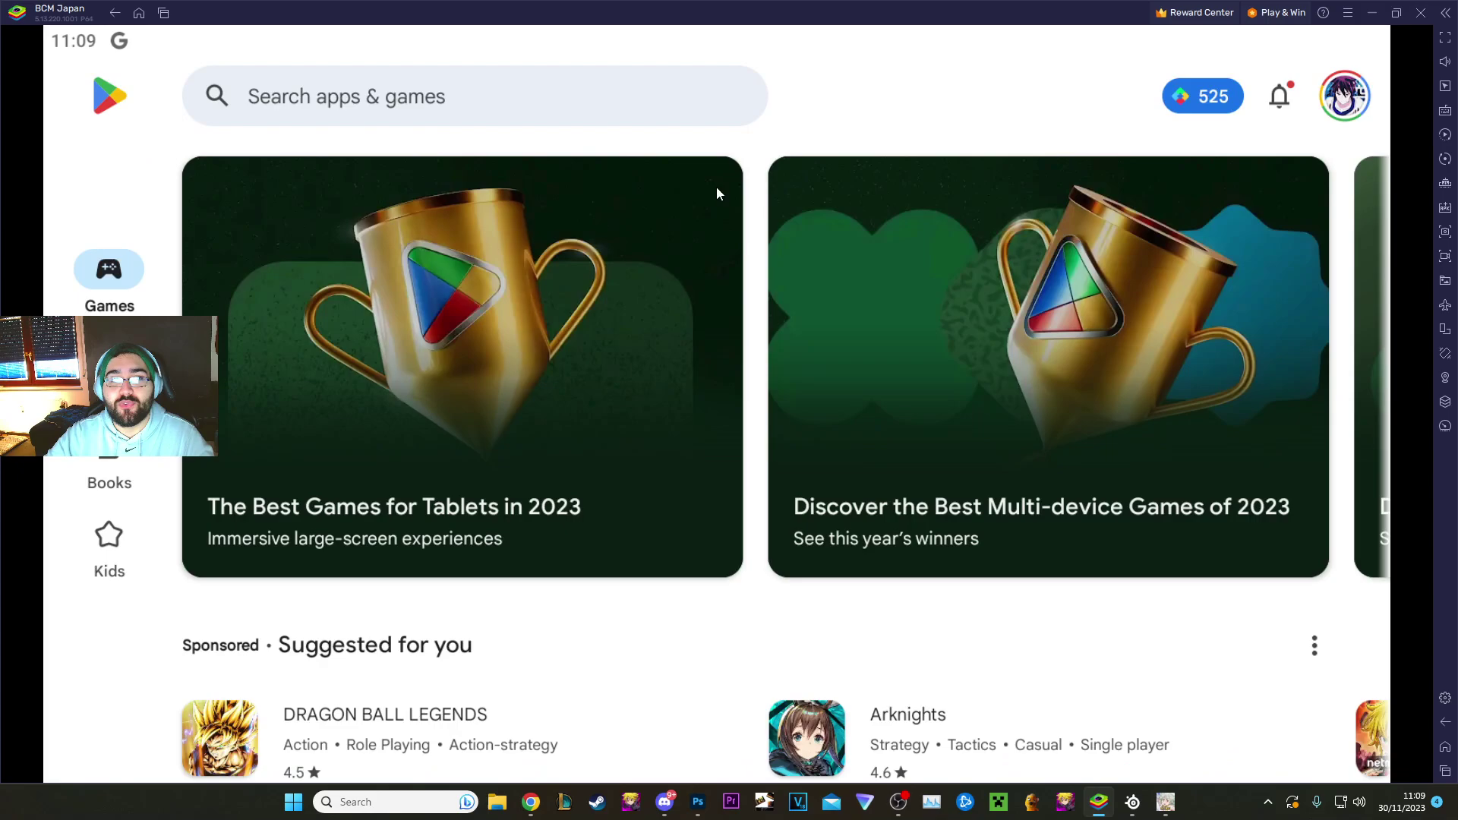
{"action": "left_click", "coordinate": [79, 92]}
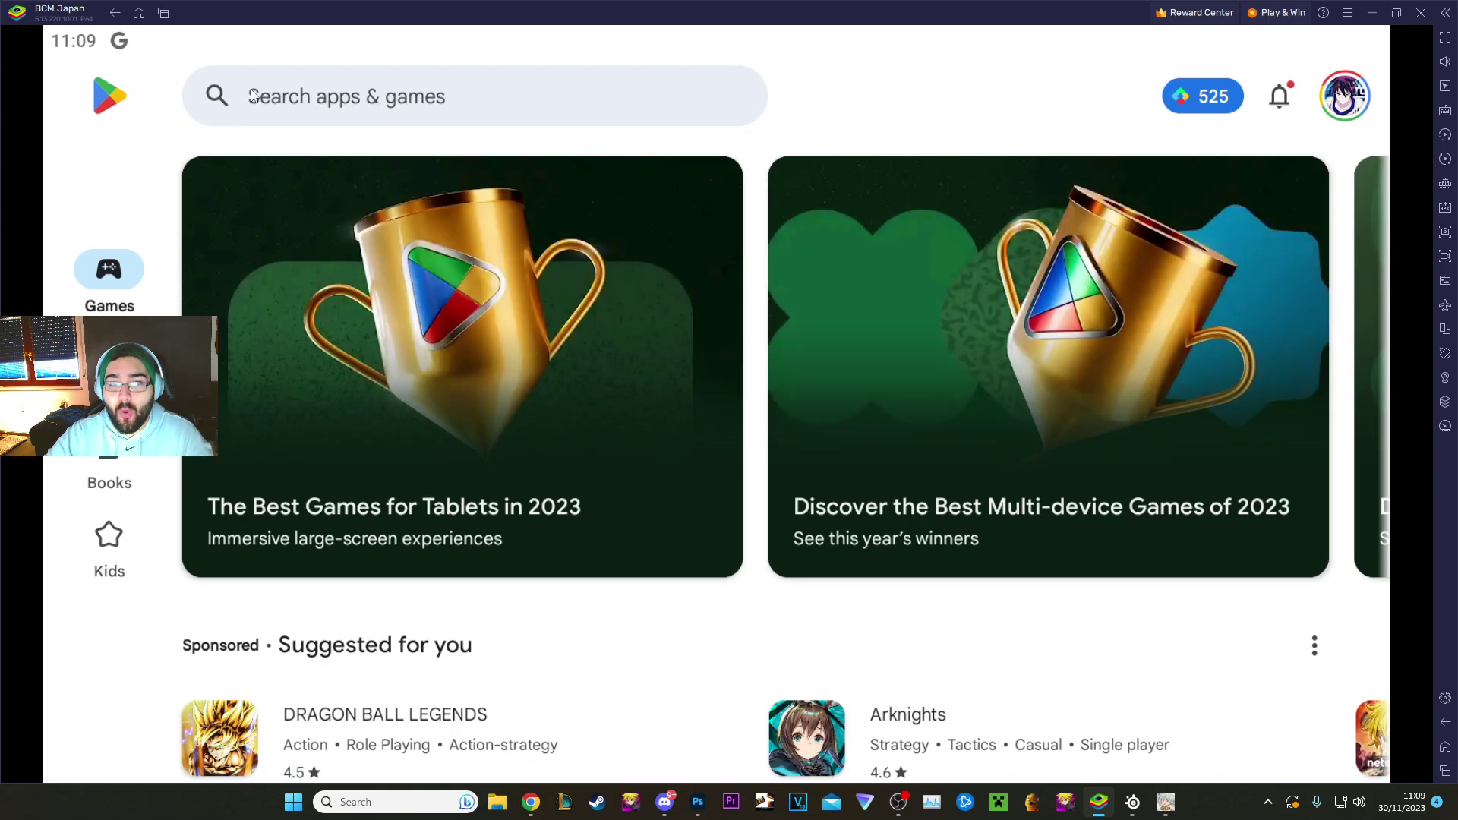
{"action": "left_click", "coordinate": [1445, 750]}
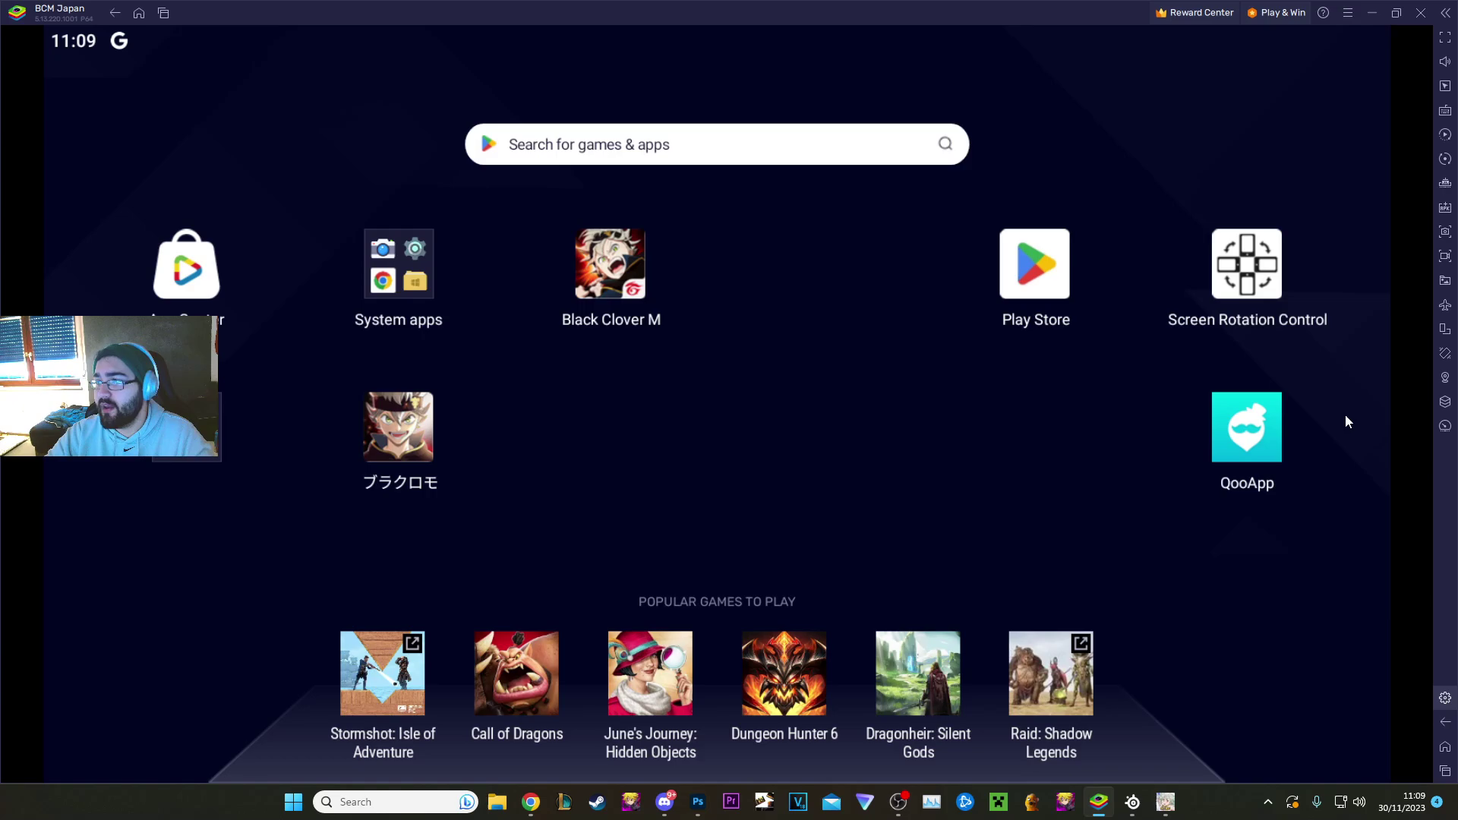
- Open the emulator settings and review the CPU allocation presets and the custom core counts
{"action": "key", "text": "ctrl+shift+i"}
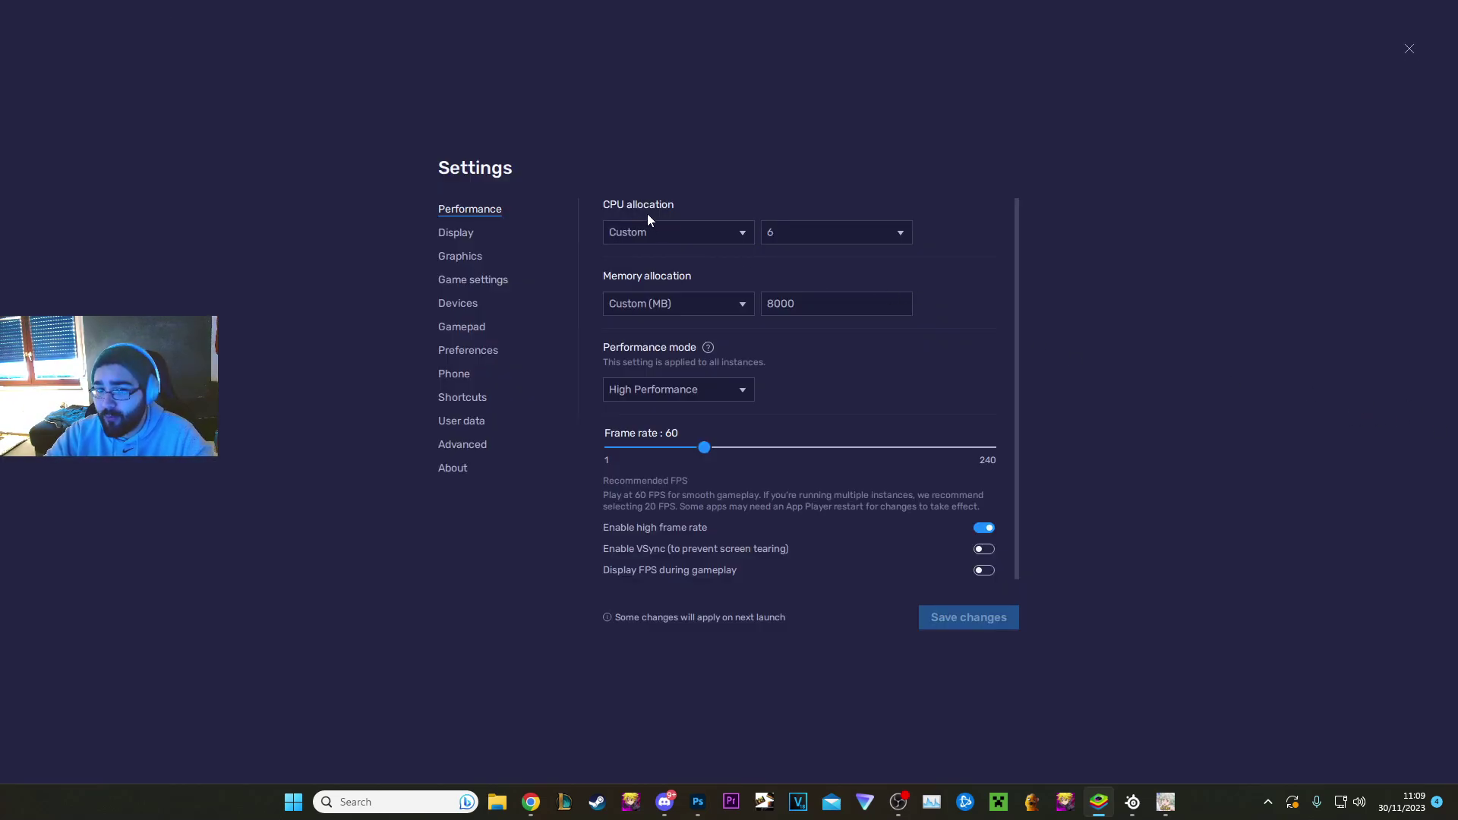
{"action": "left_click", "coordinate": [714, 229]}
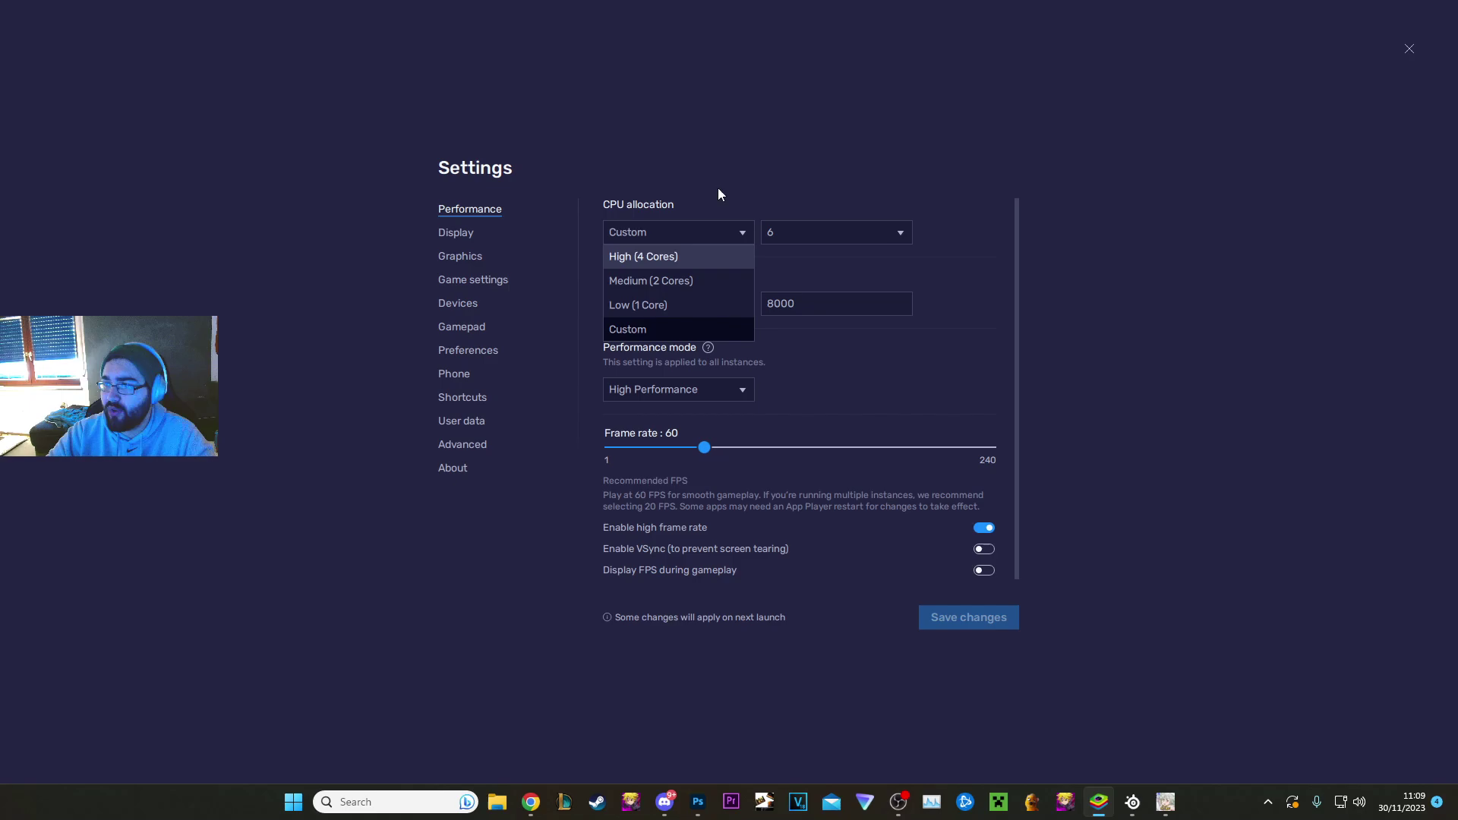
{"action": "left_click", "coordinate": [730, 139]}
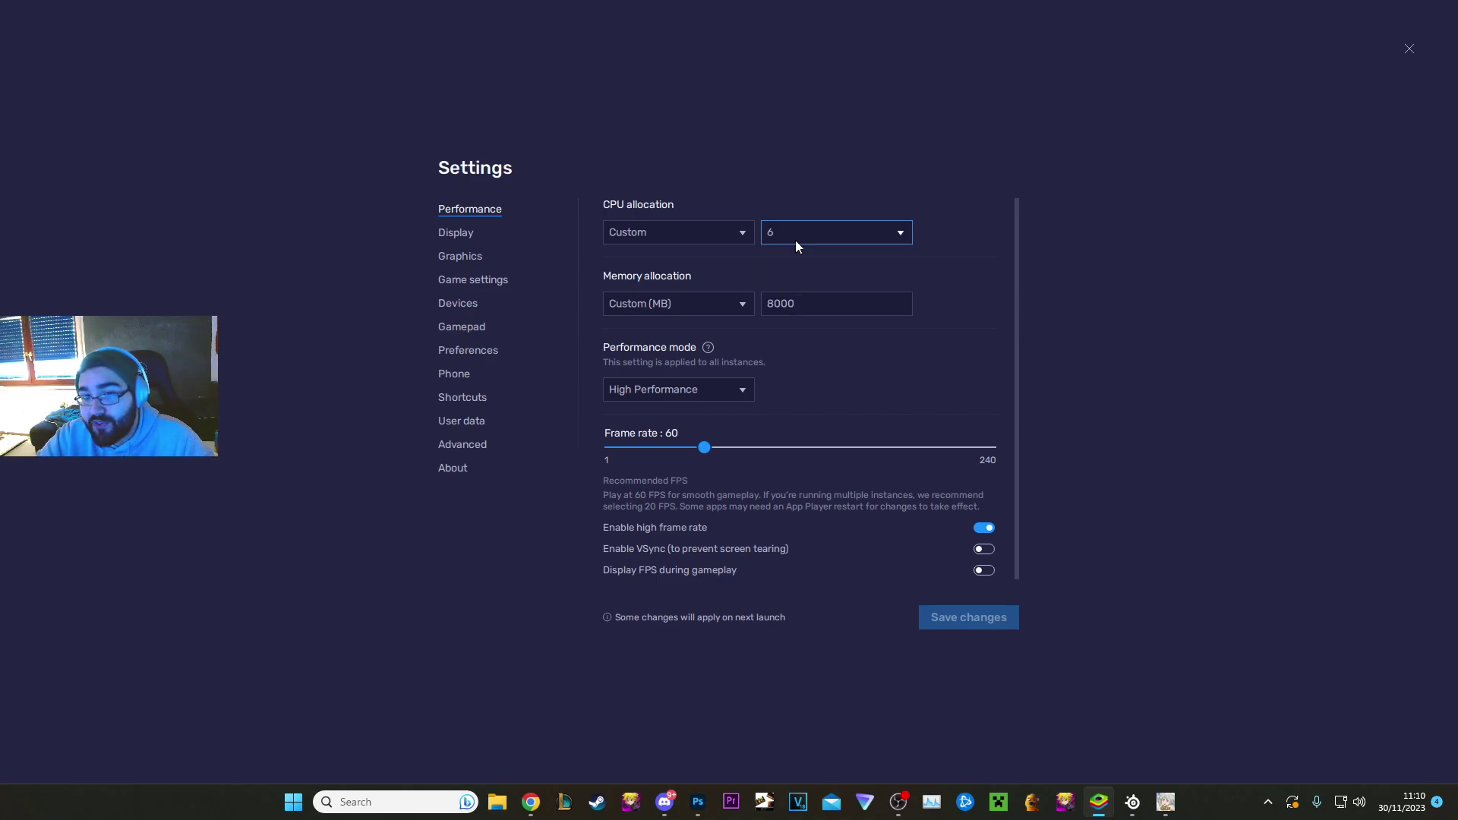
{"action": "left_click", "coordinate": [802, 229]}
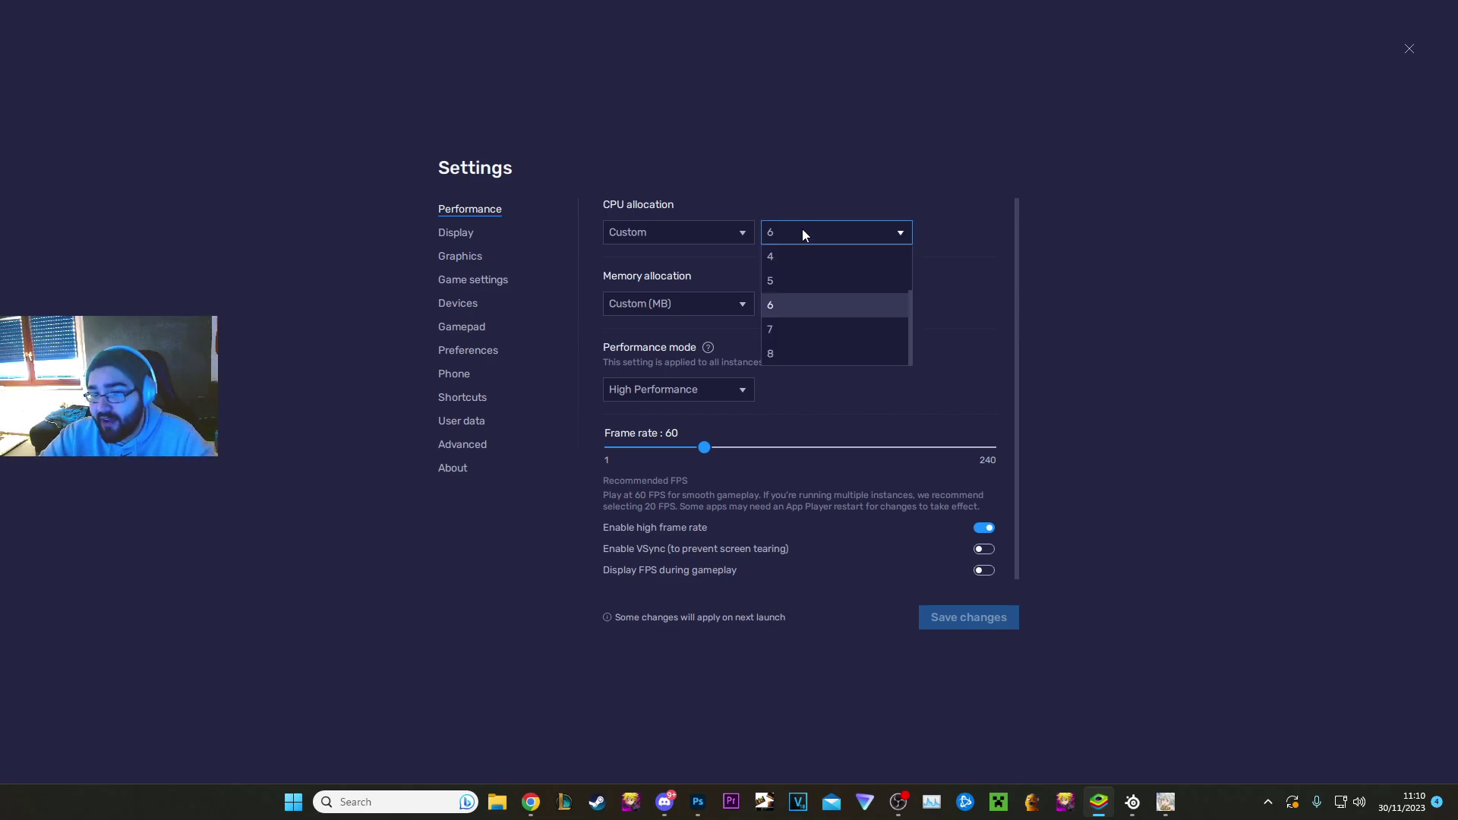
{"action": "left_click", "coordinate": [802, 229]}
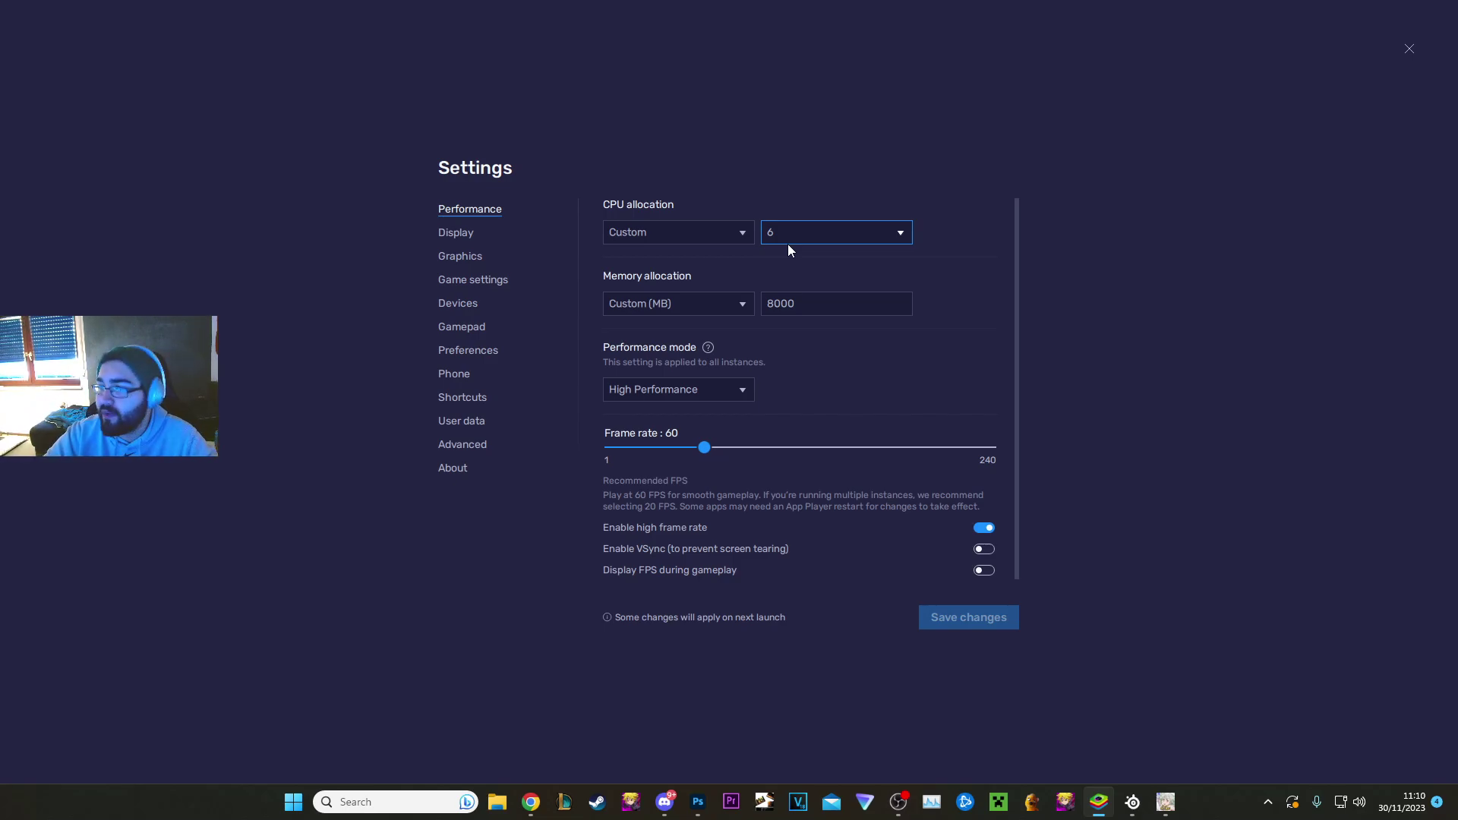
{"action": "left_click", "coordinate": [716, 230]}
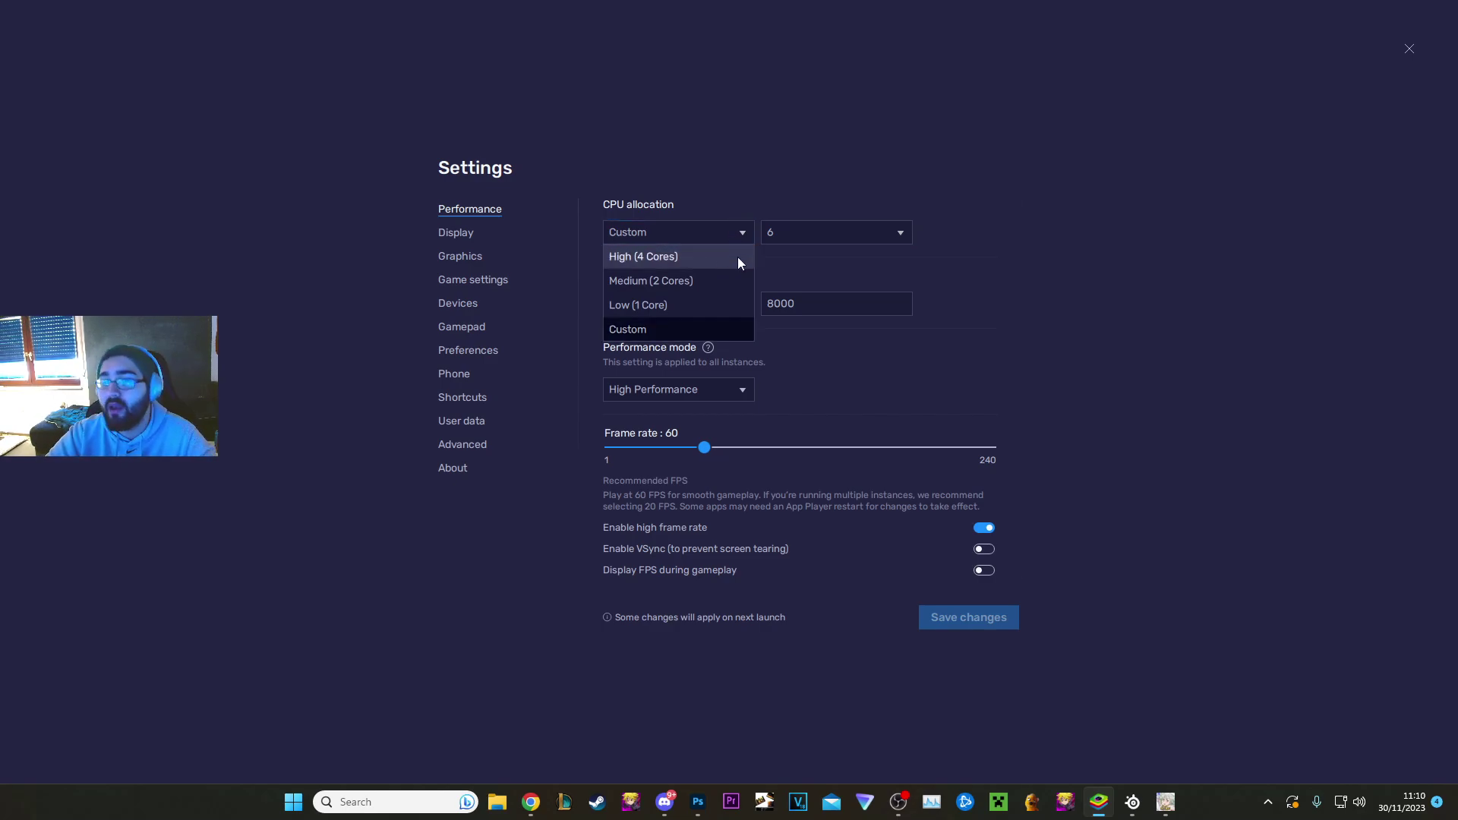
{"action": "left_click", "coordinate": [729, 170]}
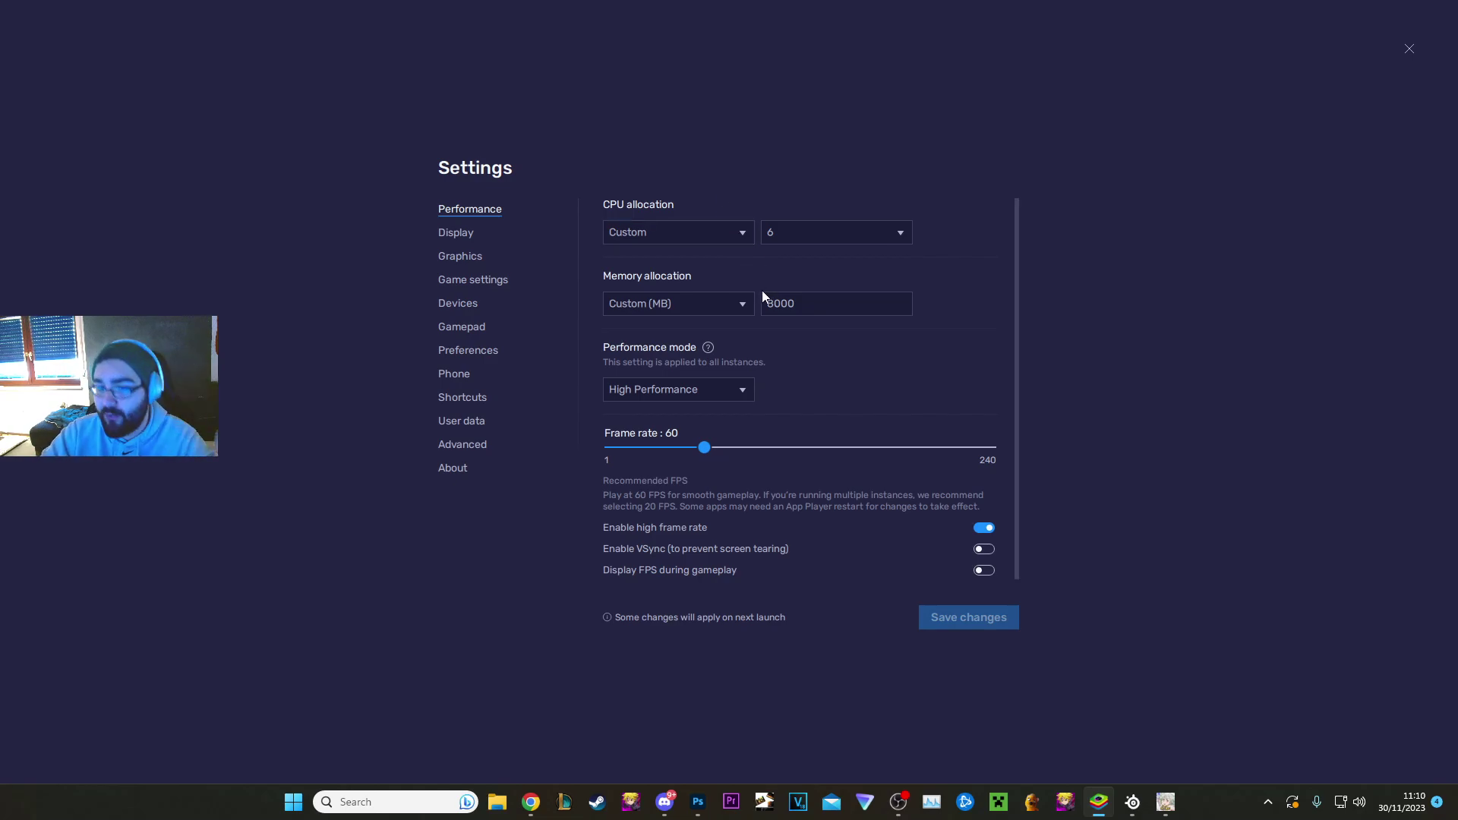
- Review the memory allocation options and the display resolution and pixel density settings
{"action": "left_click", "coordinate": [820, 304]}
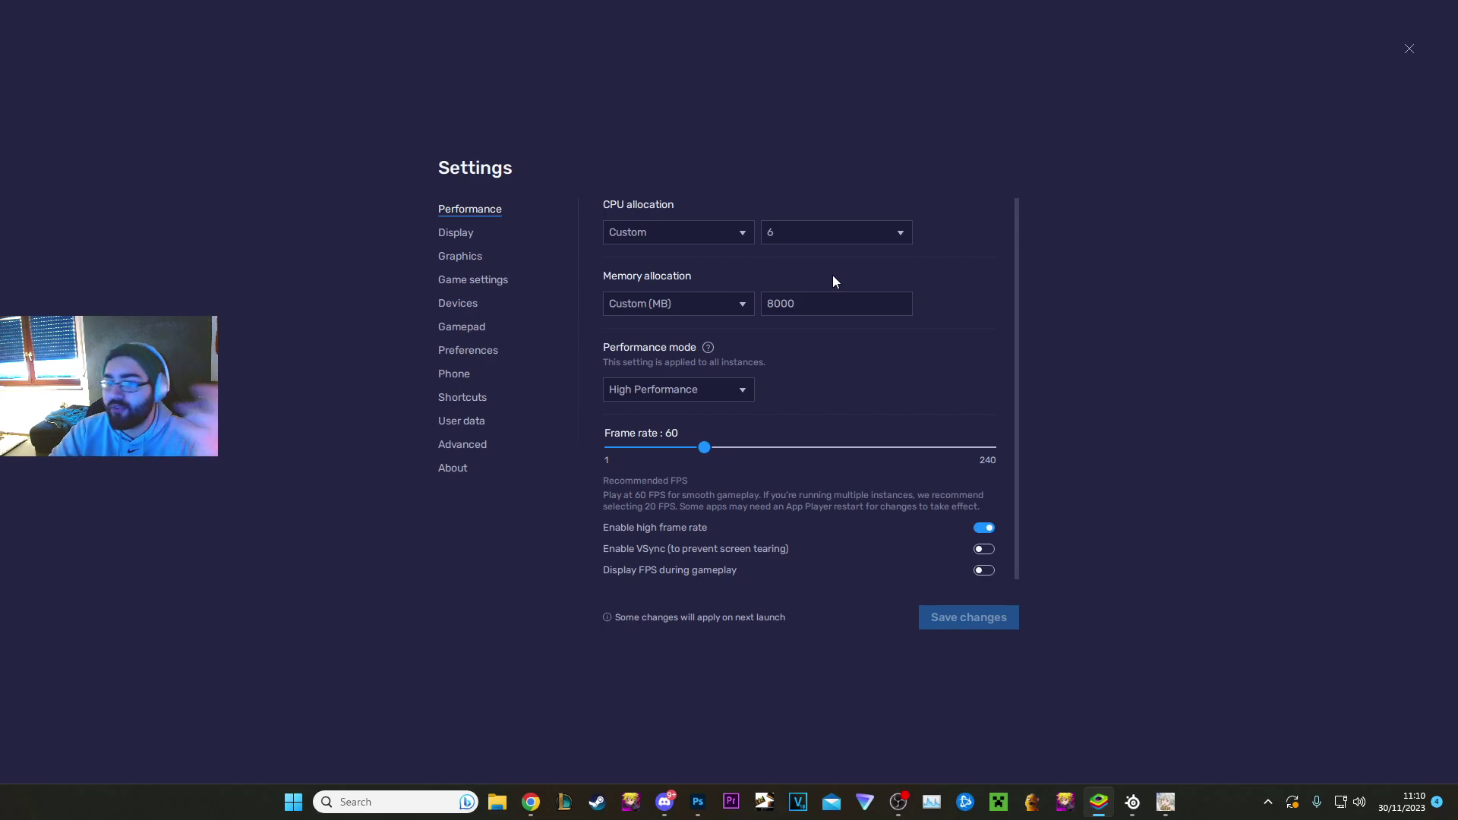
{"action": "left_click", "coordinate": [737, 306]}
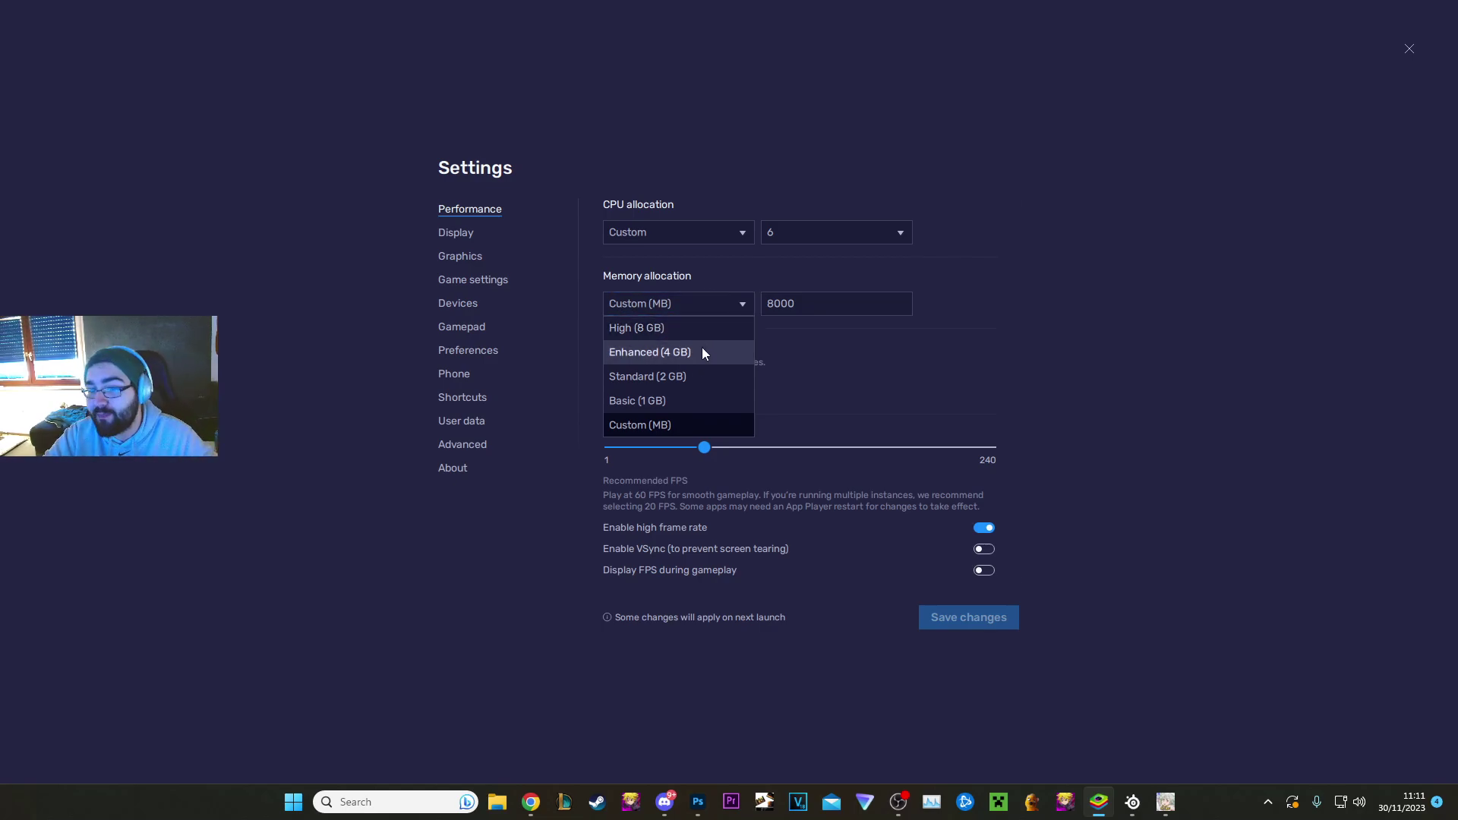
{"action": "left_click", "coordinate": [723, 308]}
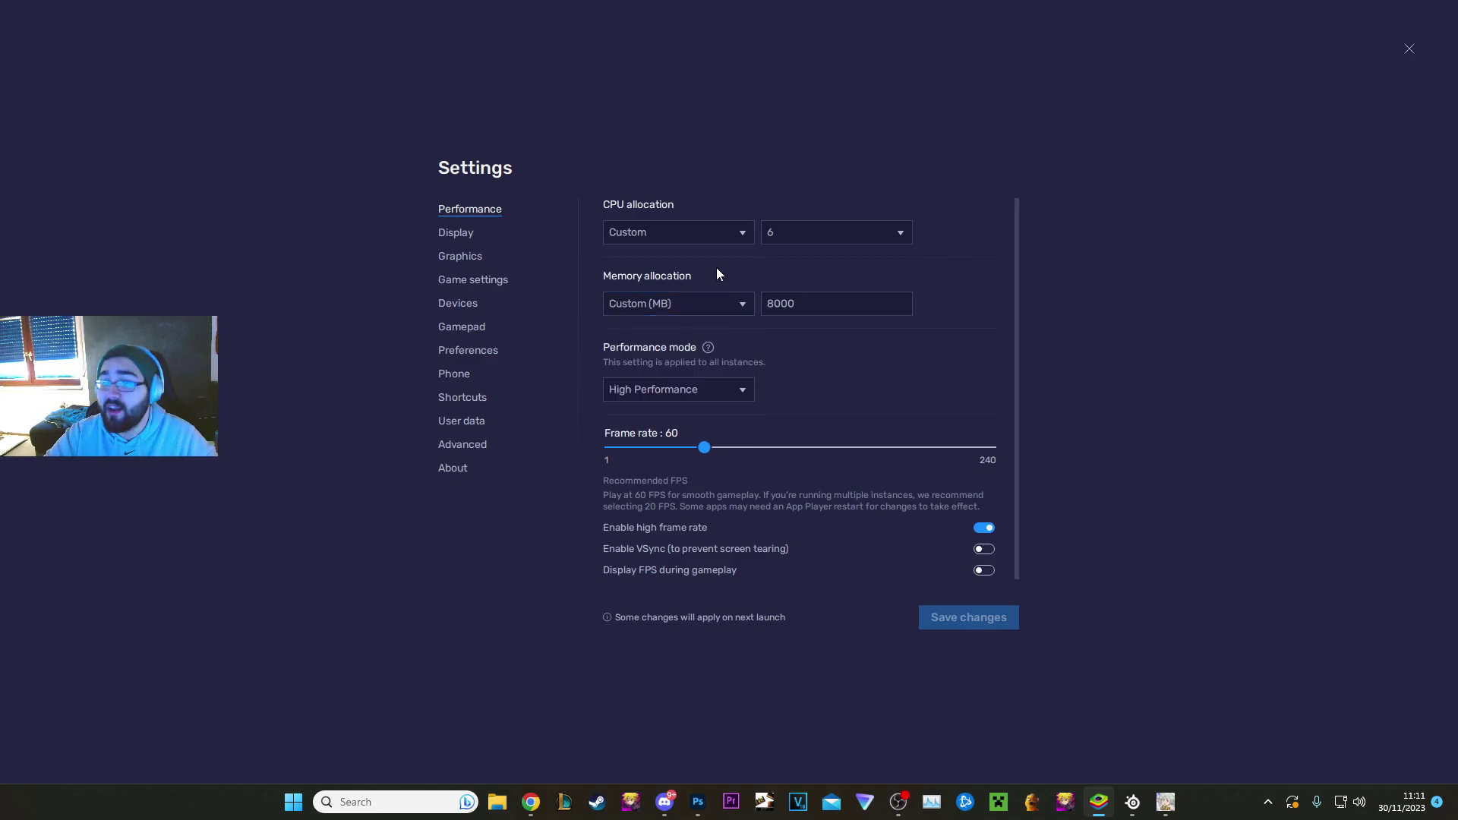
{"action": "left_click", "coordinate": [462, 235]}
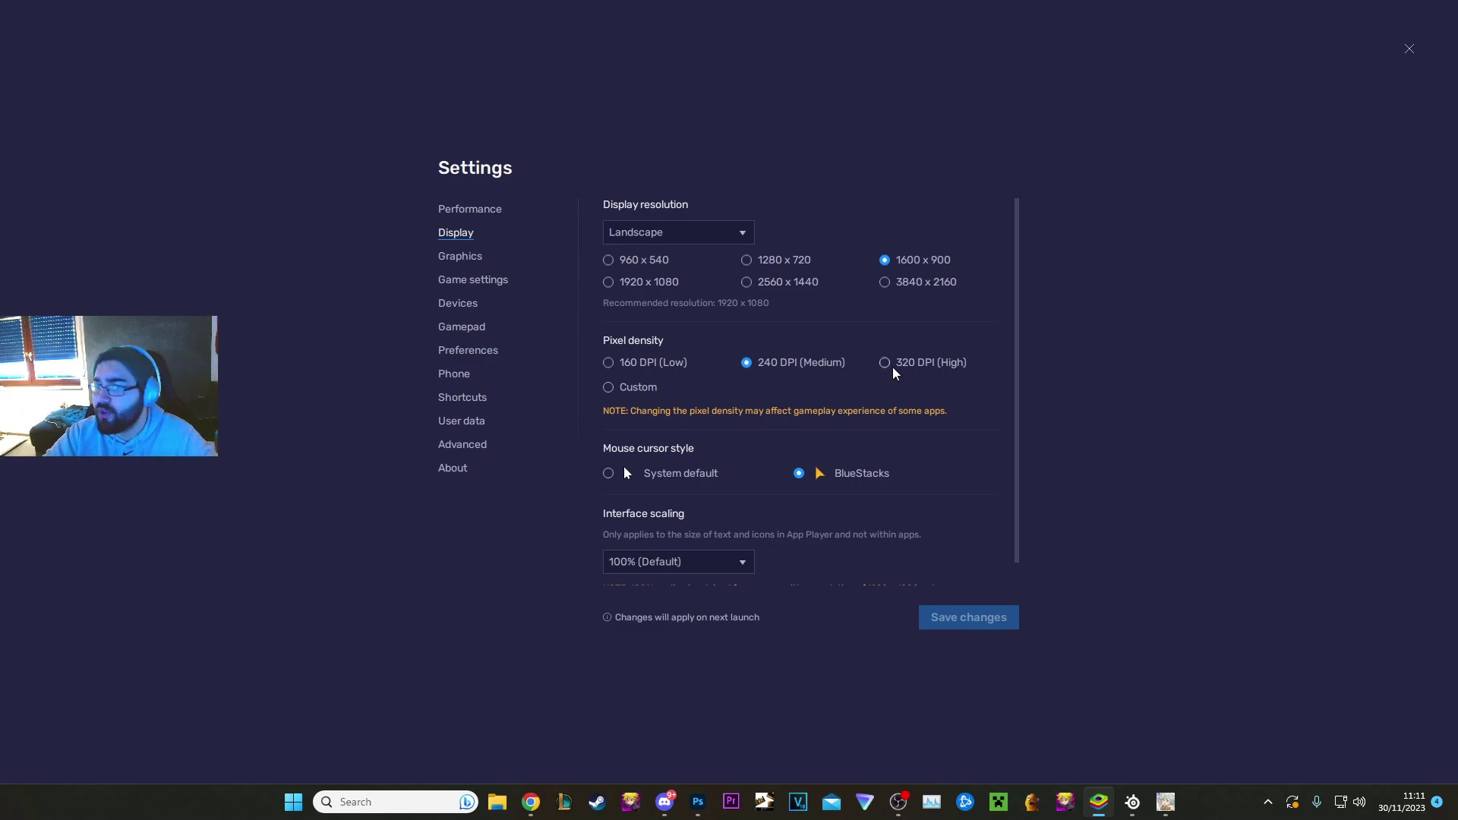
- Review the graphics renderer, interface renderer and ASTC texture options in the graphics settings, keeping the interface renderer on Auto
{"action": "left_click", "coordinate": [462, 256]}
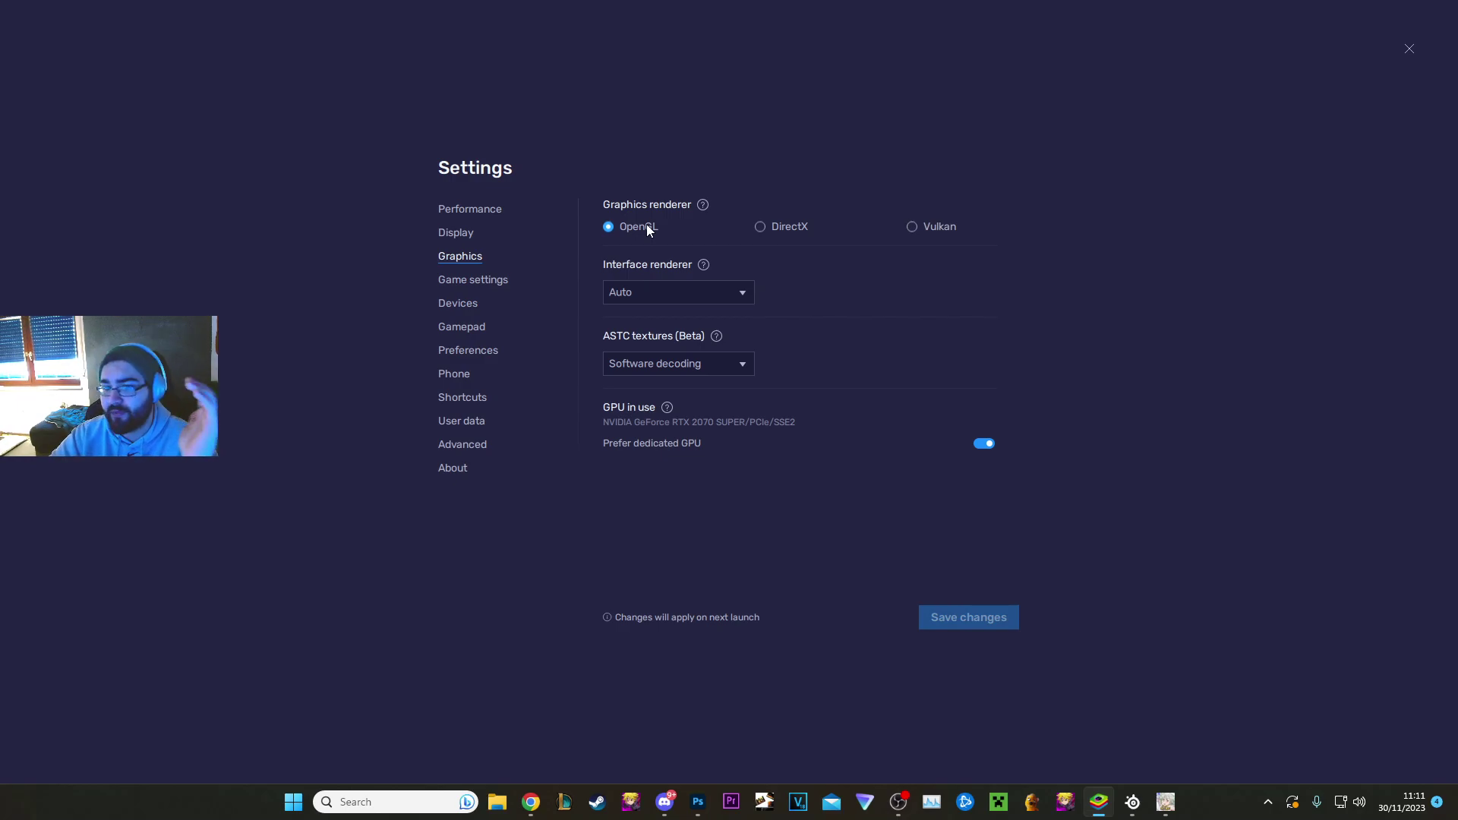
{"action": "left_click", "coordinate": [673, 291]}
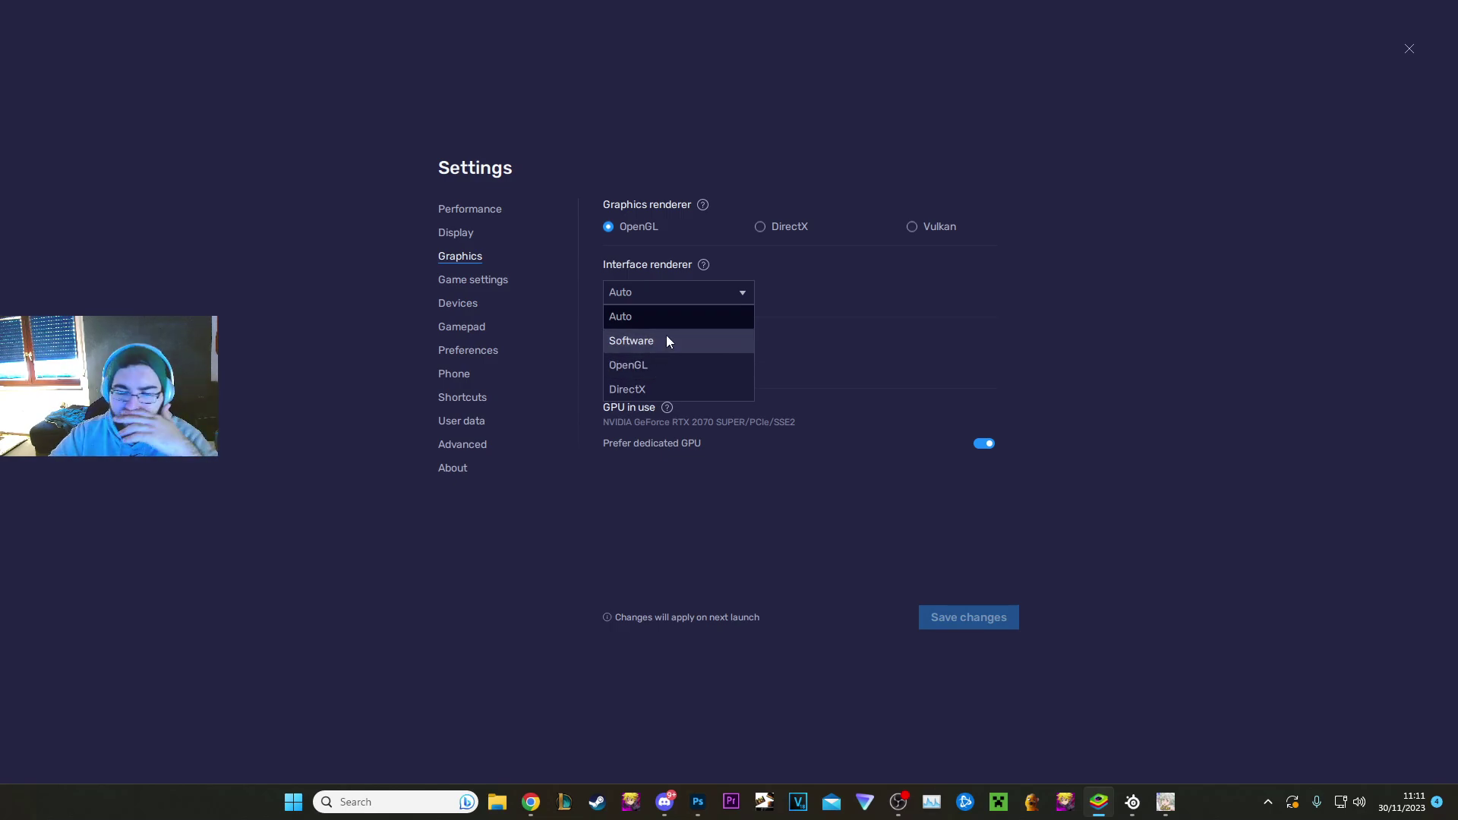
{"action": "left_click", "coordinate": [663, 316]}
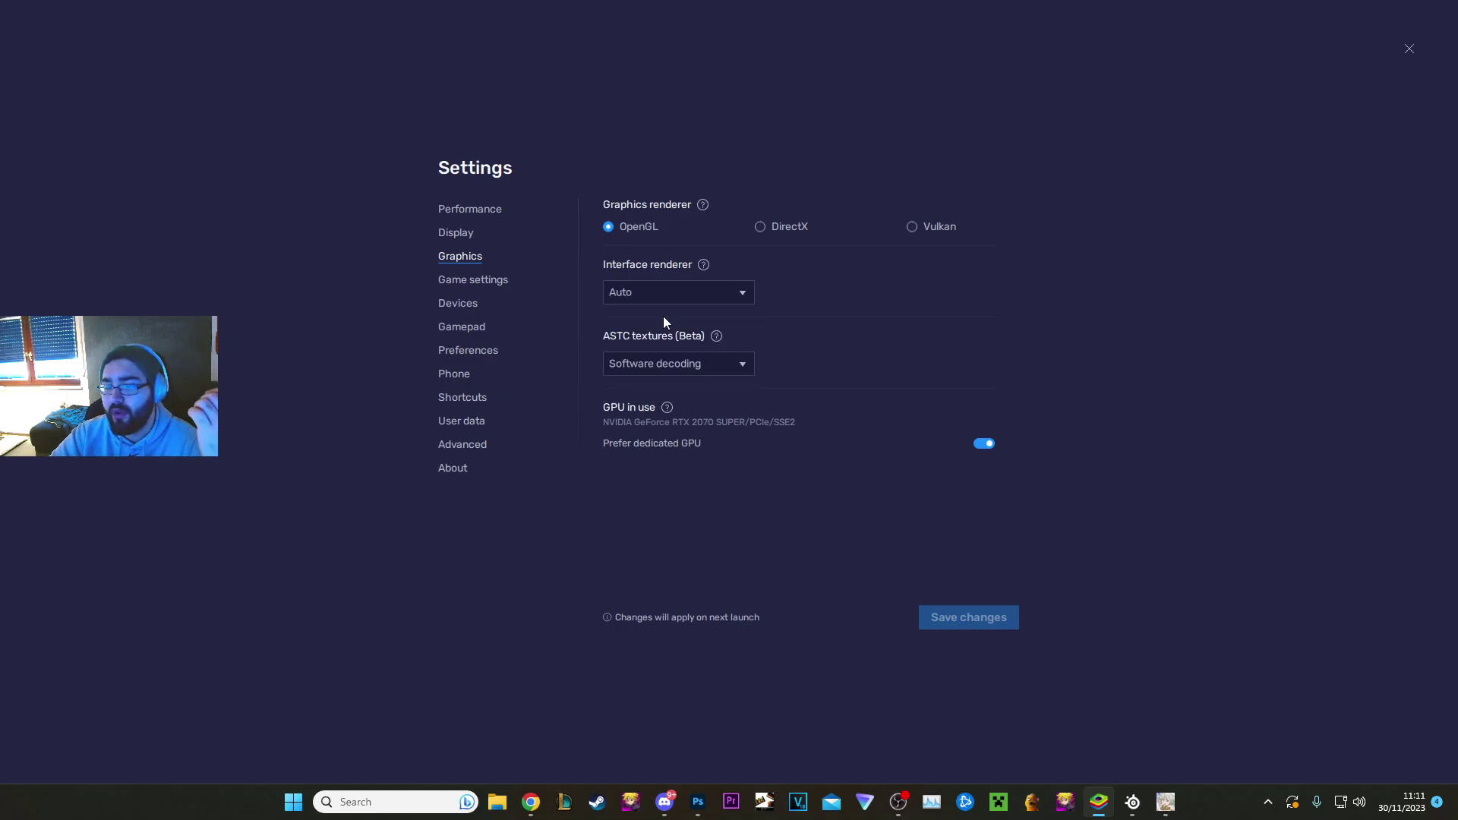
{"action": "left_click", "coordinate": [667, 294]}
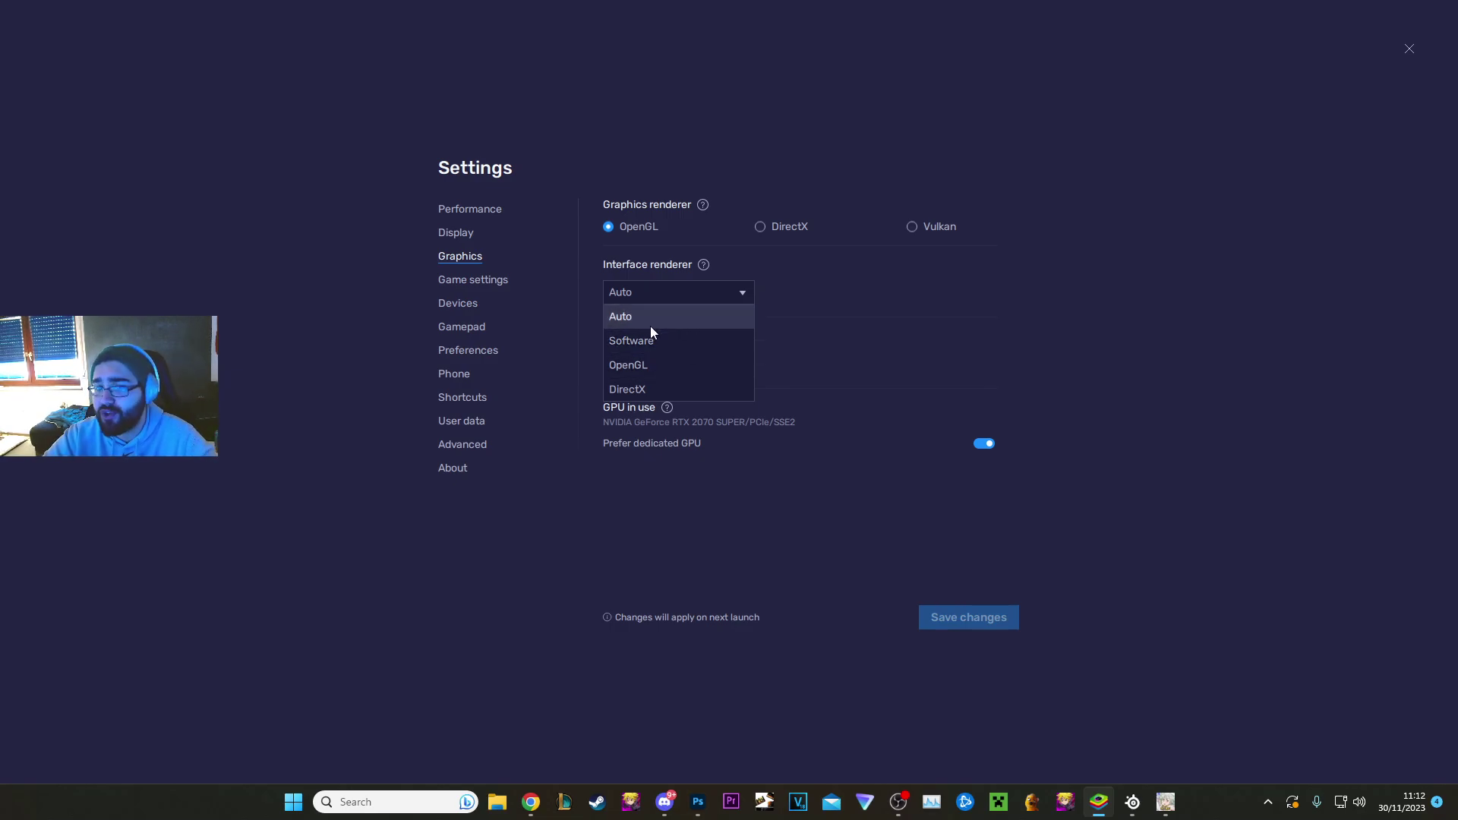
{"action": "left_click", "coordinate": [652, 287]}
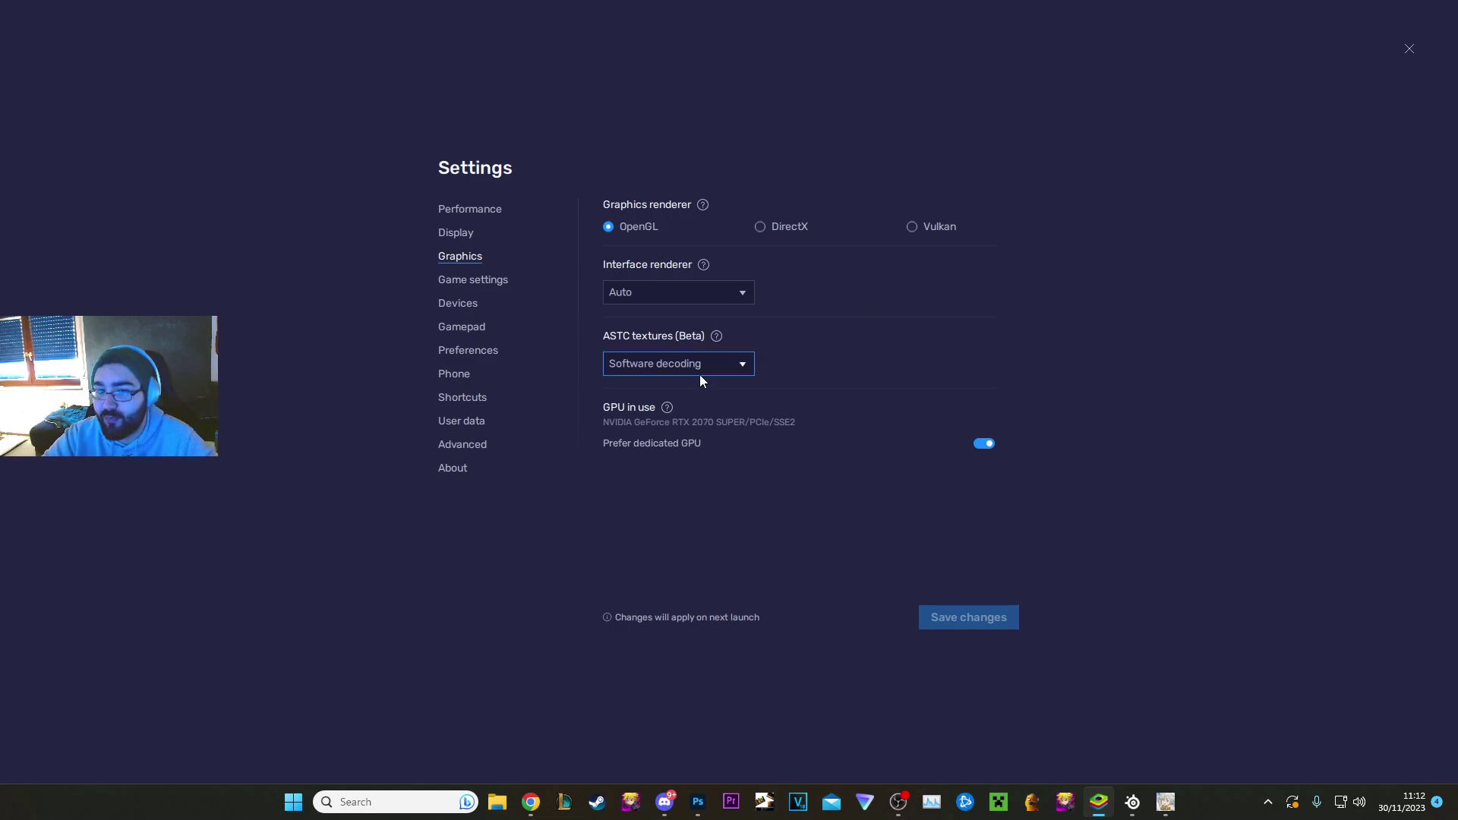
{"action": "left_click", "coordinate": [678, 366]}
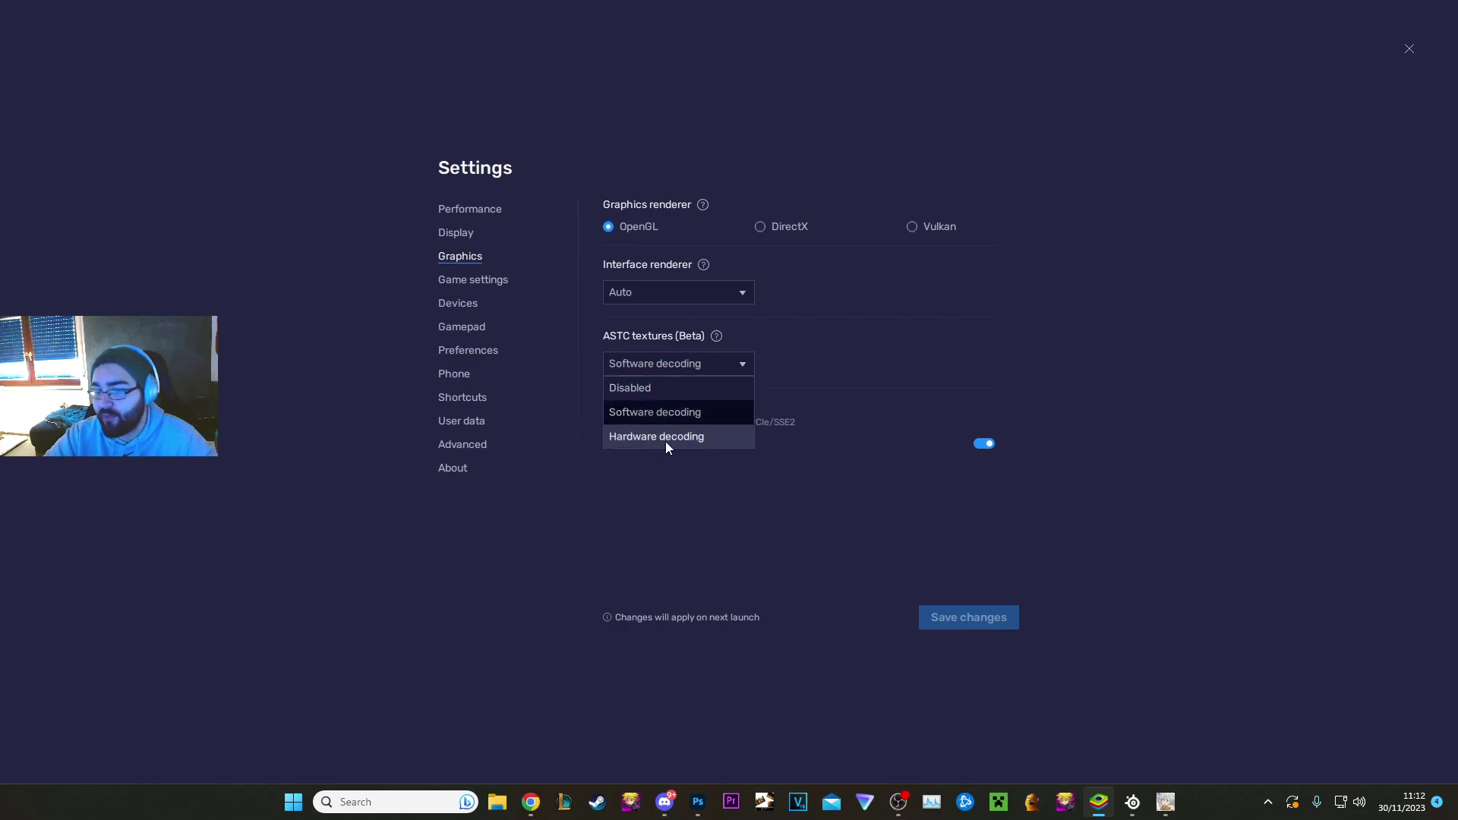
{"action": "left_click", "coordinate": [860, 321]}
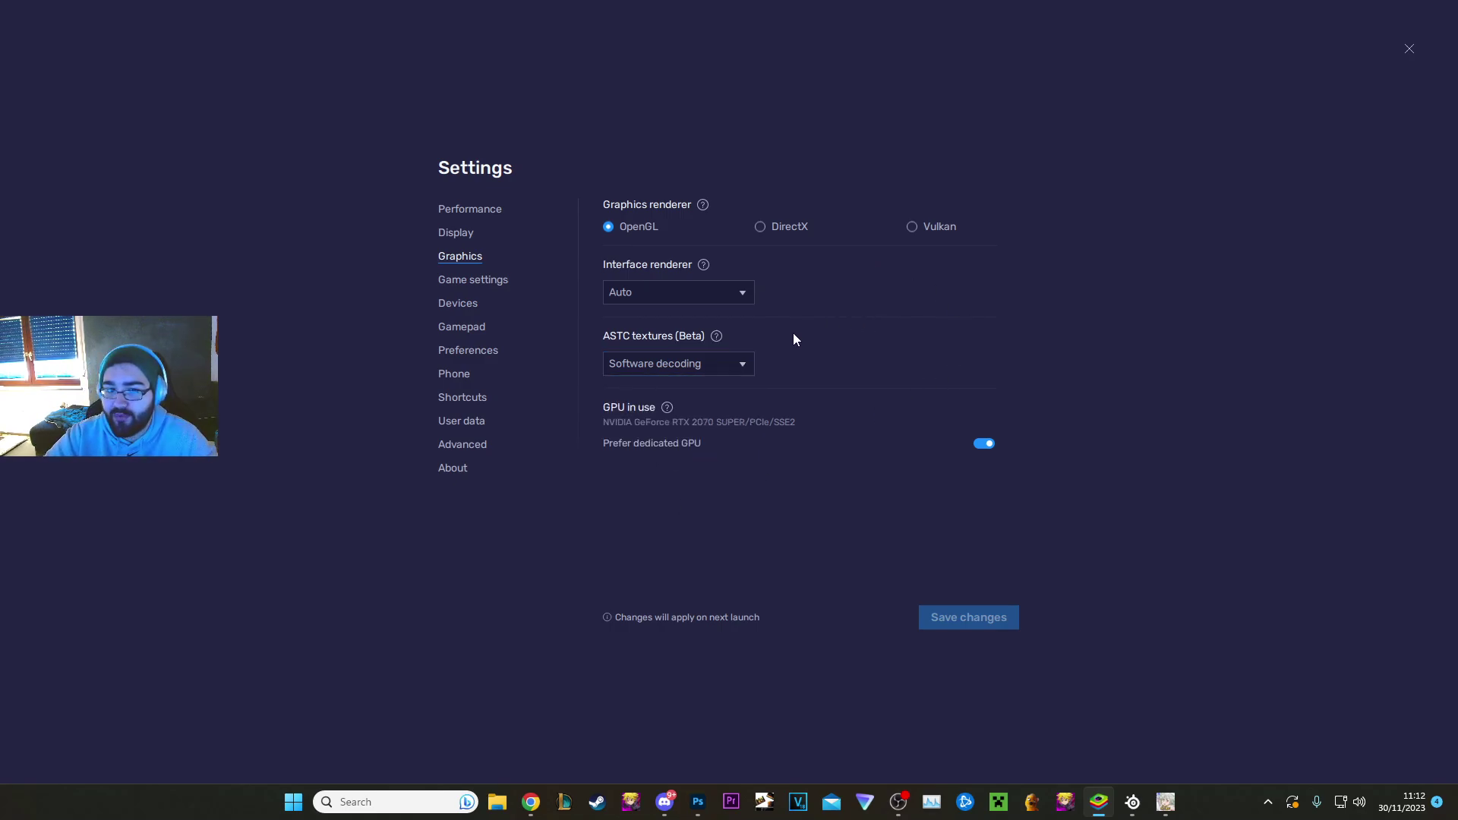
- Look through the game, device, gamepad, preferences, phone, shortcut and user data settings, and close the settings
{"action": "left_click", "coordinate": [514, 282]}
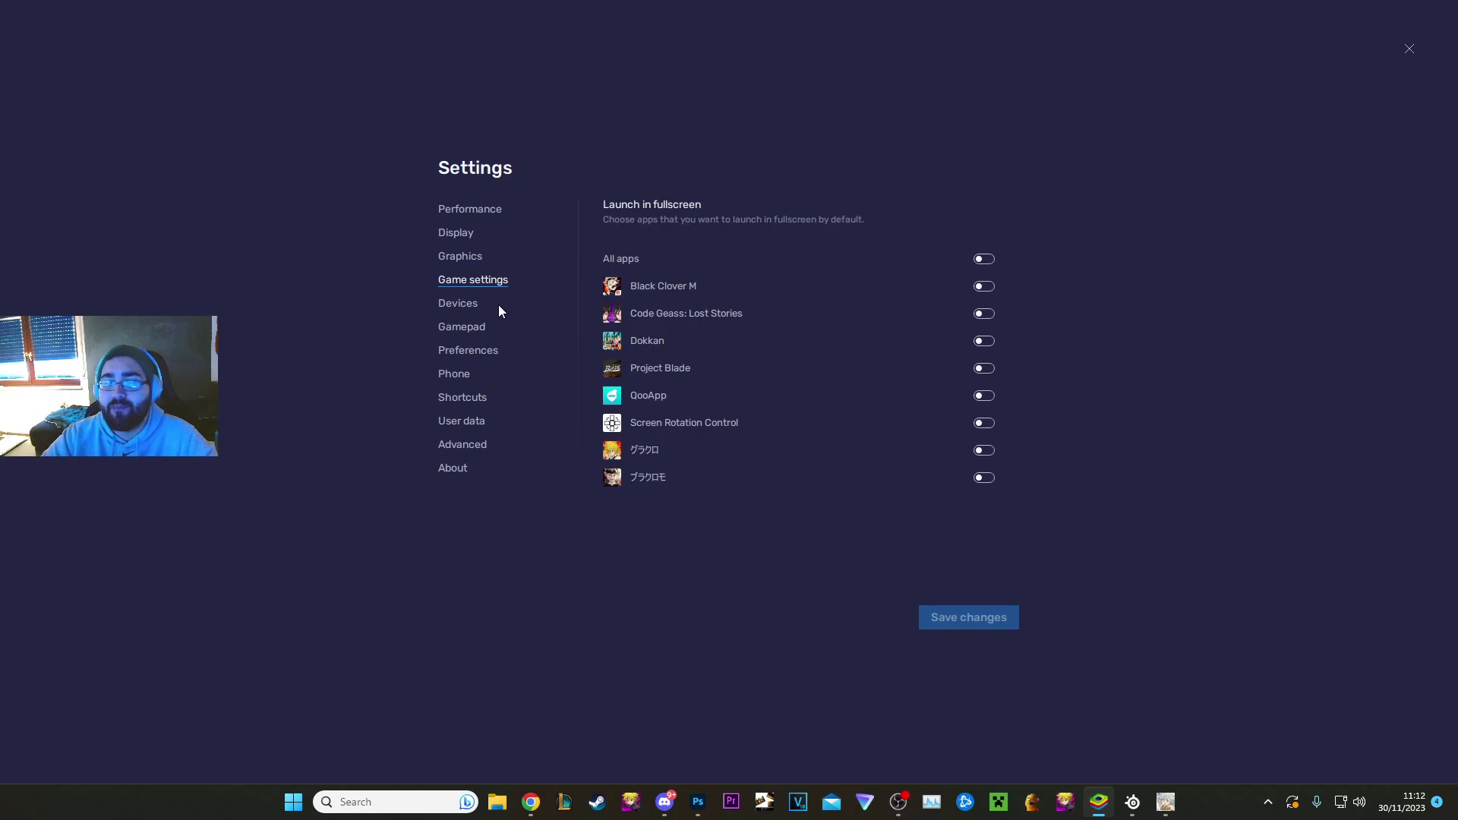
{"action": "left_click", "coordinate": [495, 306]}
{"action": "left_click", "coordinate": [480, 327]}
{"action": "left_click", "coordinate": [490, 352]}
{"action": "left_click", "coordinate": [462, 376]}
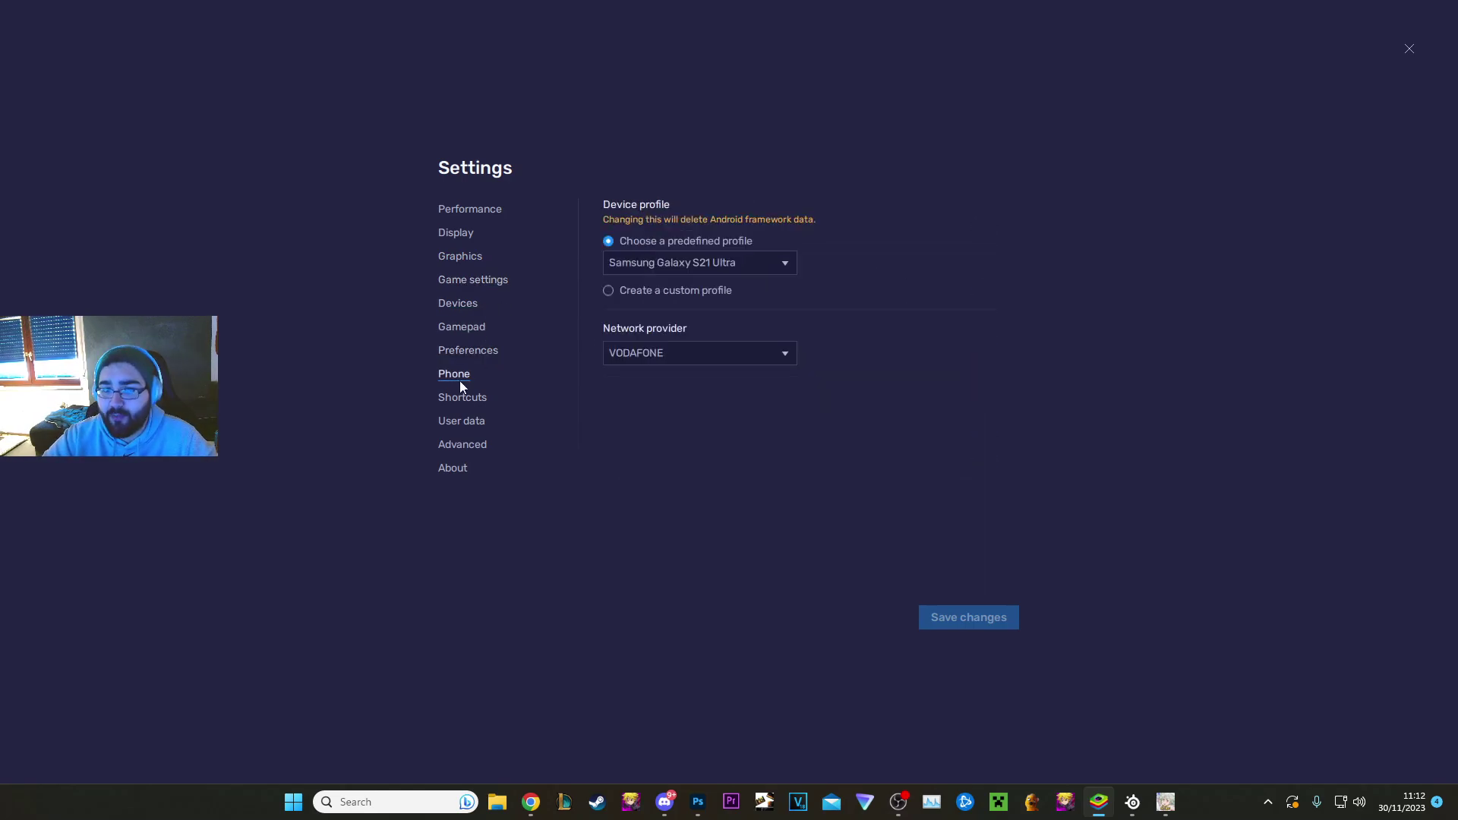
{"action": "left_click", "coordinate": [465, 398]}
{"action": "left_click", "coordinate": [469, 423]}
{"action": "left_click", "coordinate": [467, 354]}
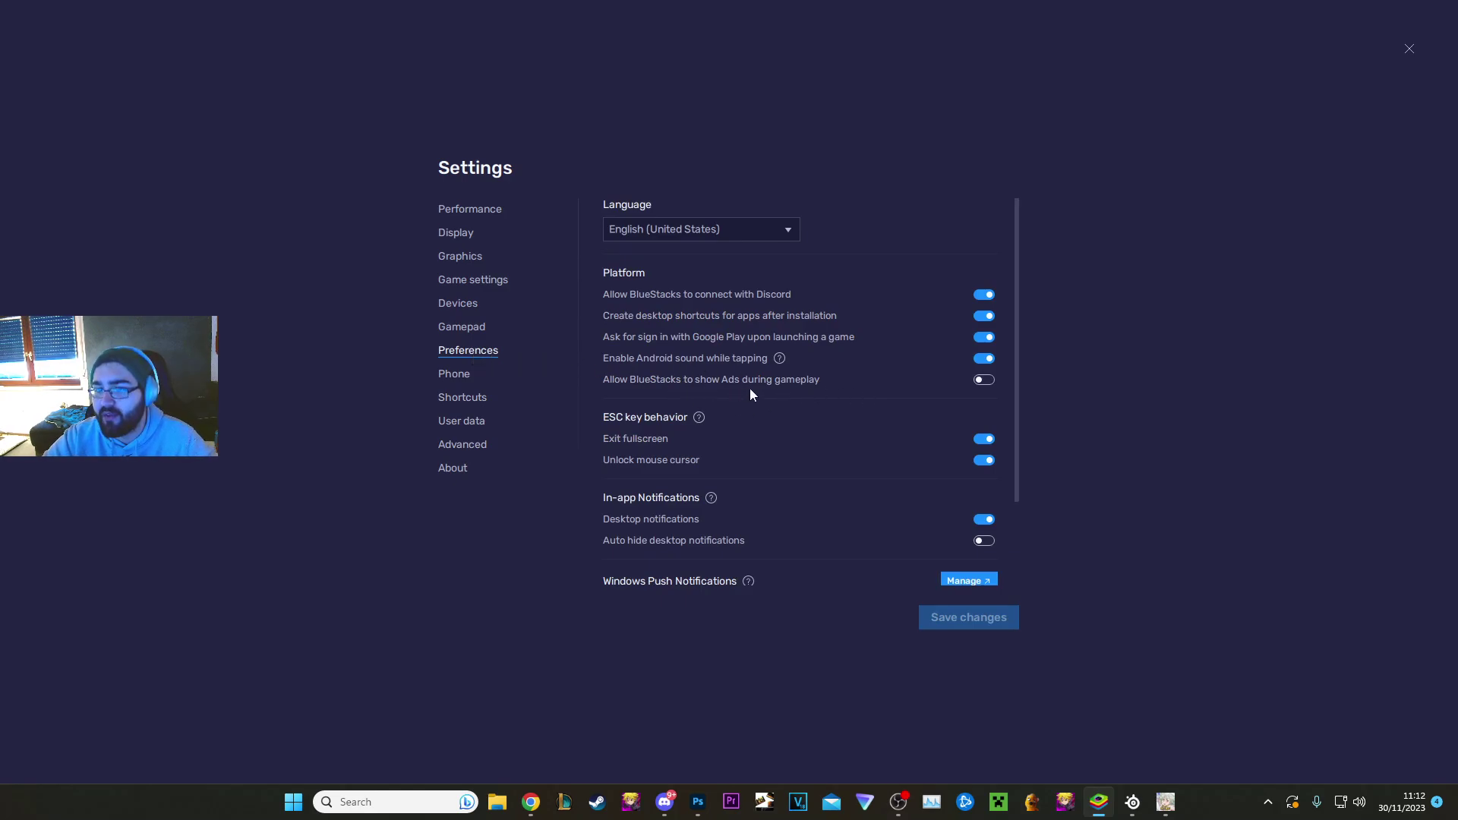
{"action": "left_click", "coordinate": [1410, 50]}
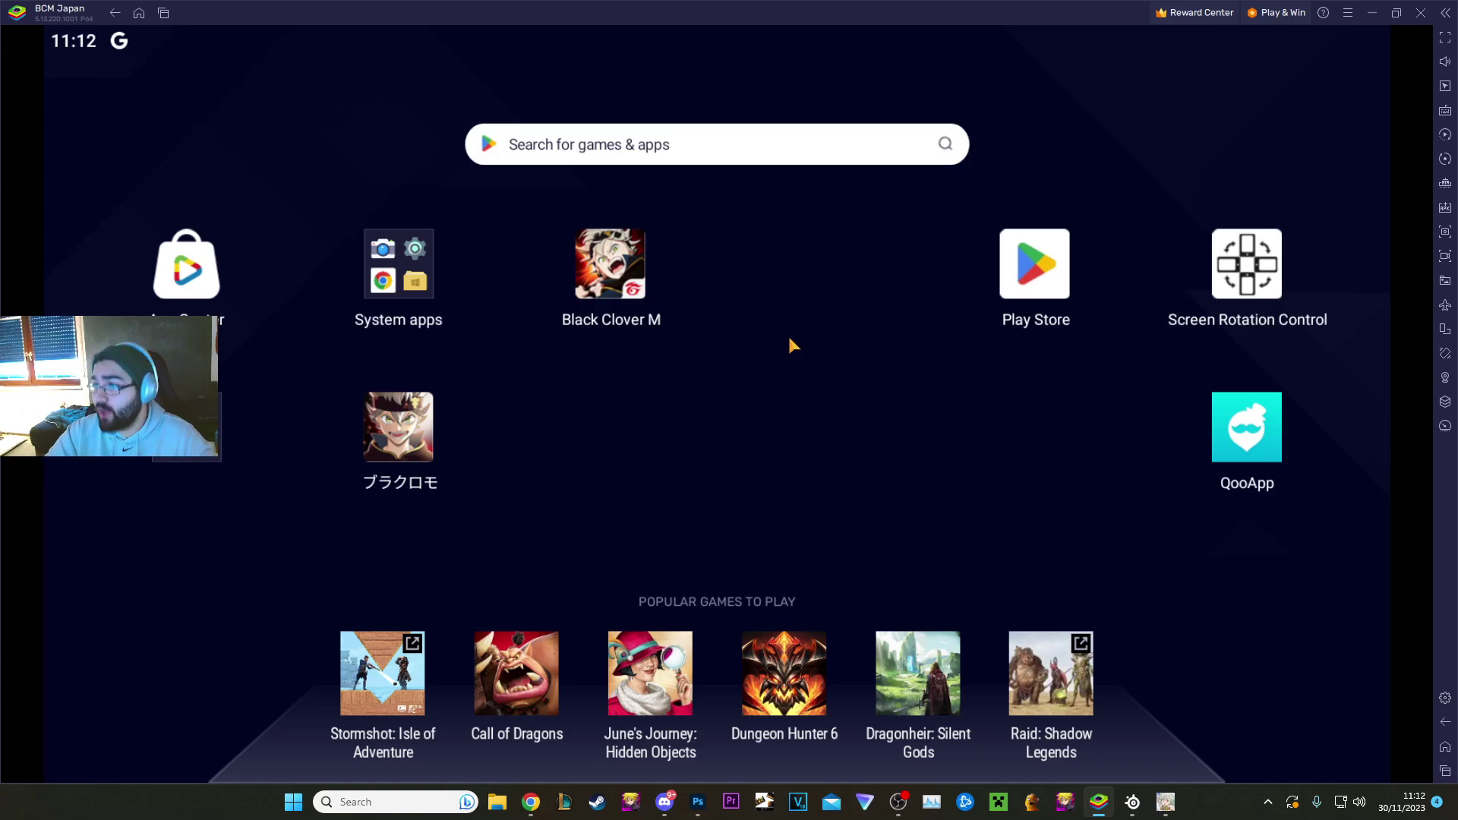
- Launch Black Clover M from the emulator's home screen
{"action": "left_click", "coordinate": [597, 266]}
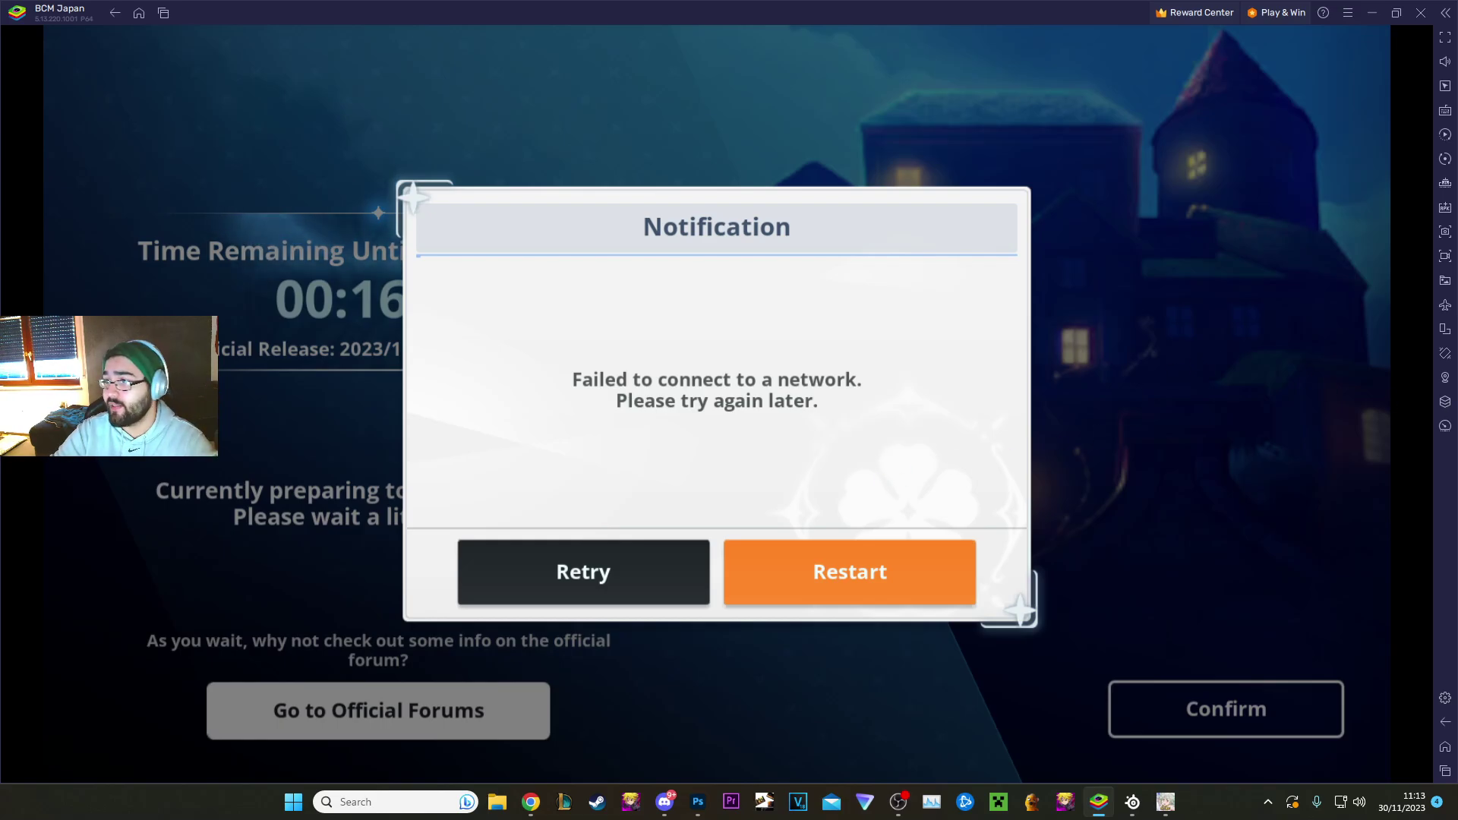
{"action": "key", "text": "alt+Tab"}
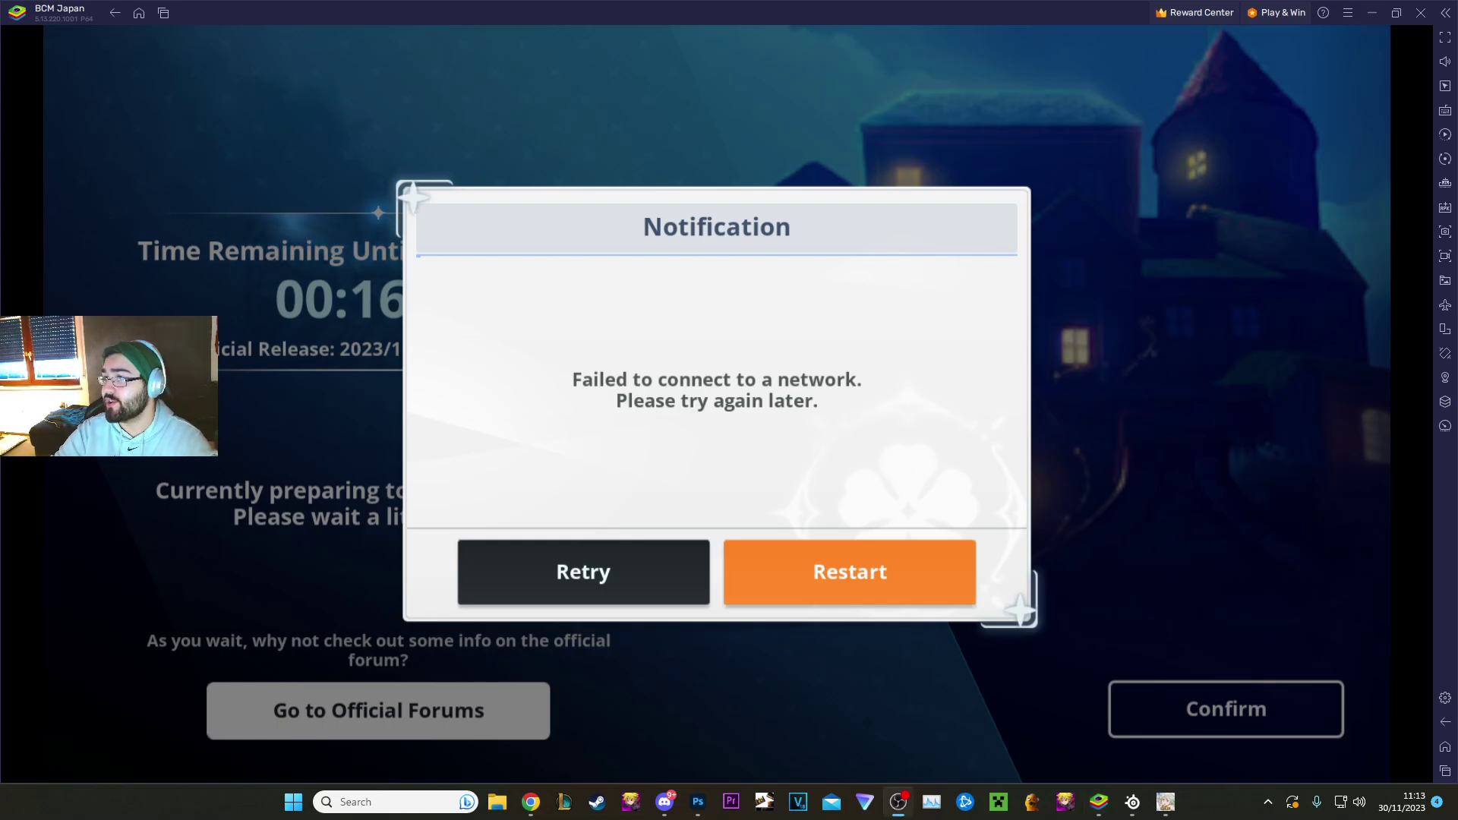